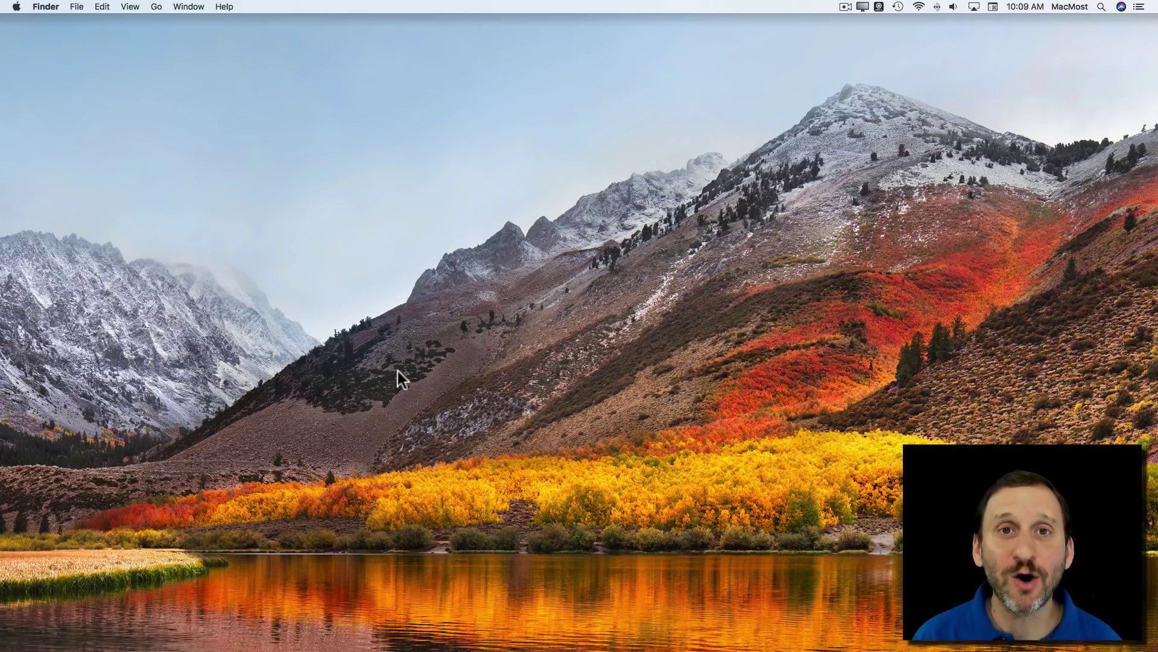
Launch Notes from the Dock to show an empty New Note in iCloud Notes
mouse_move(530, 631)
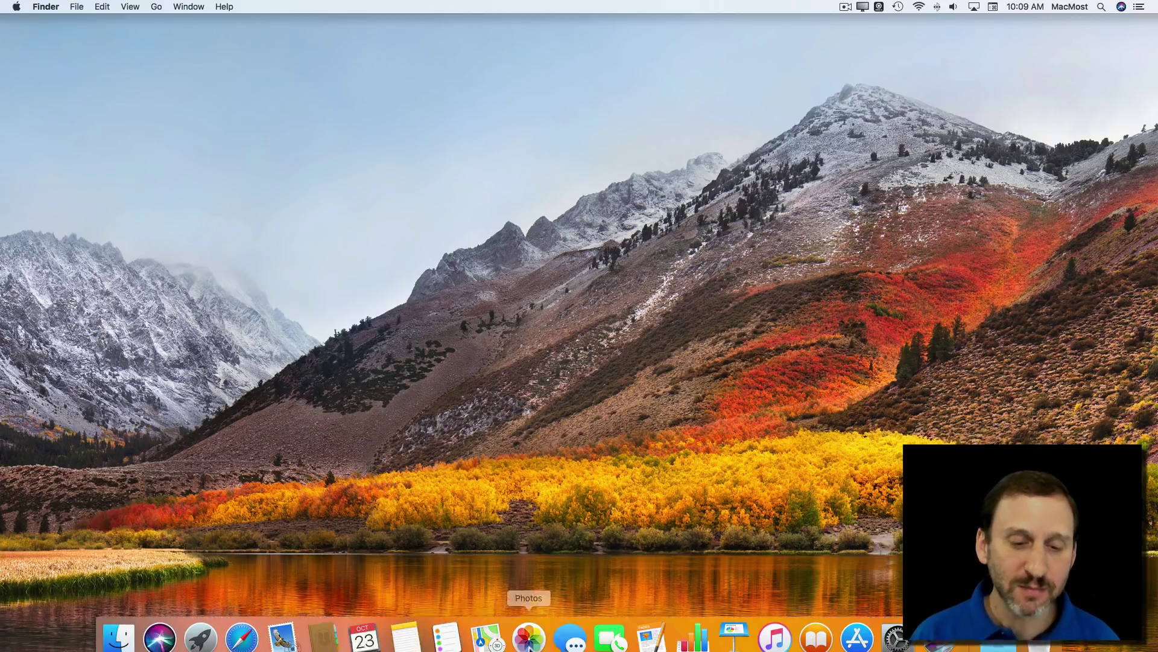
click(406, 629)
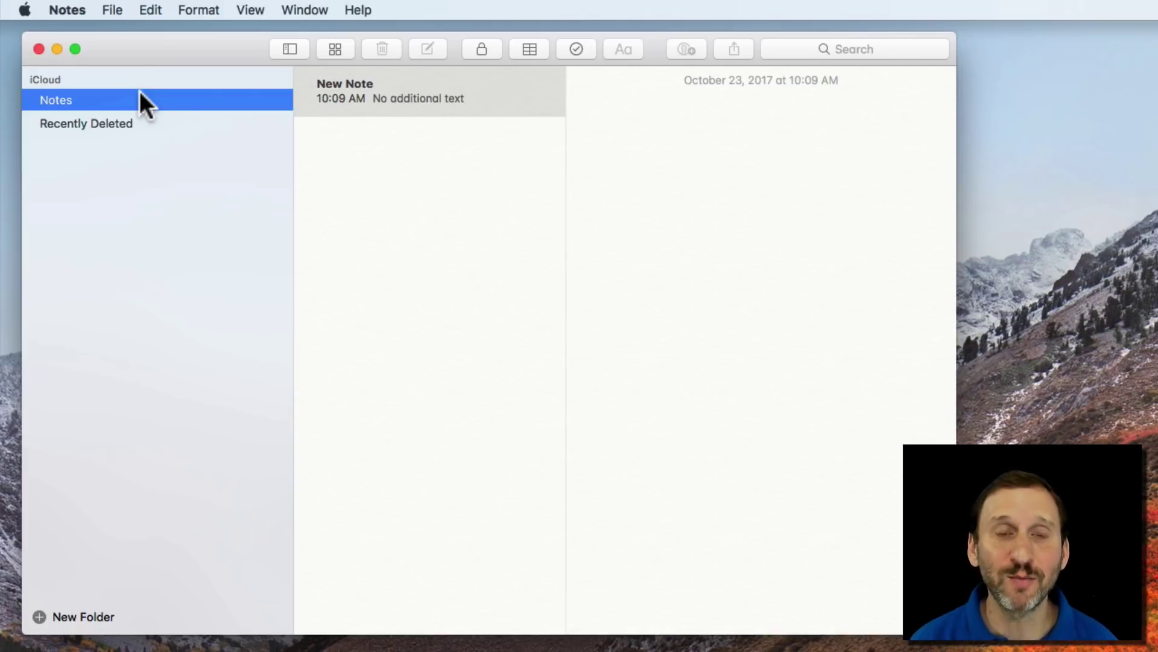
click(68, 9)
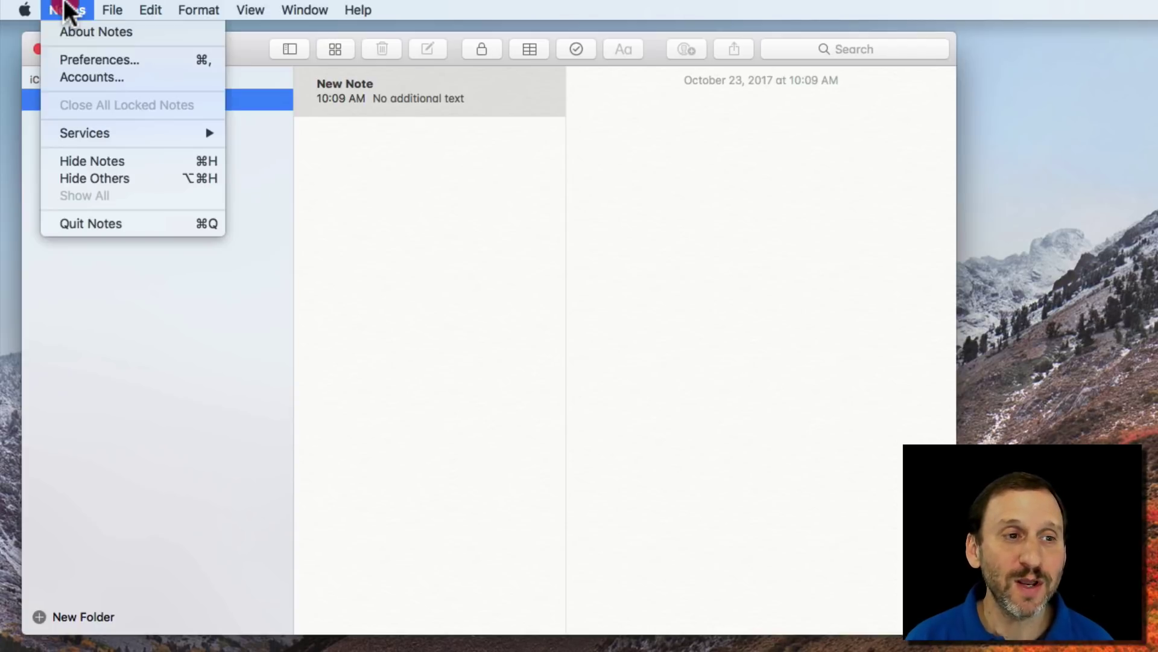
click(92, 71)
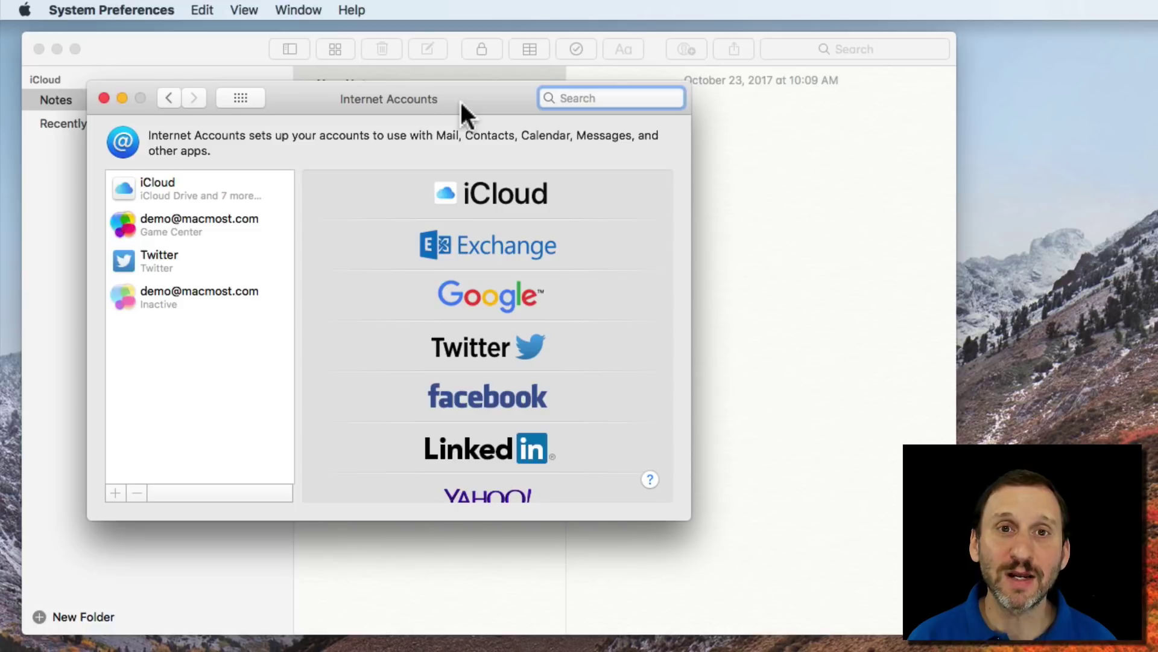
click(159, 201)
scroll(391, 429, down, 5)
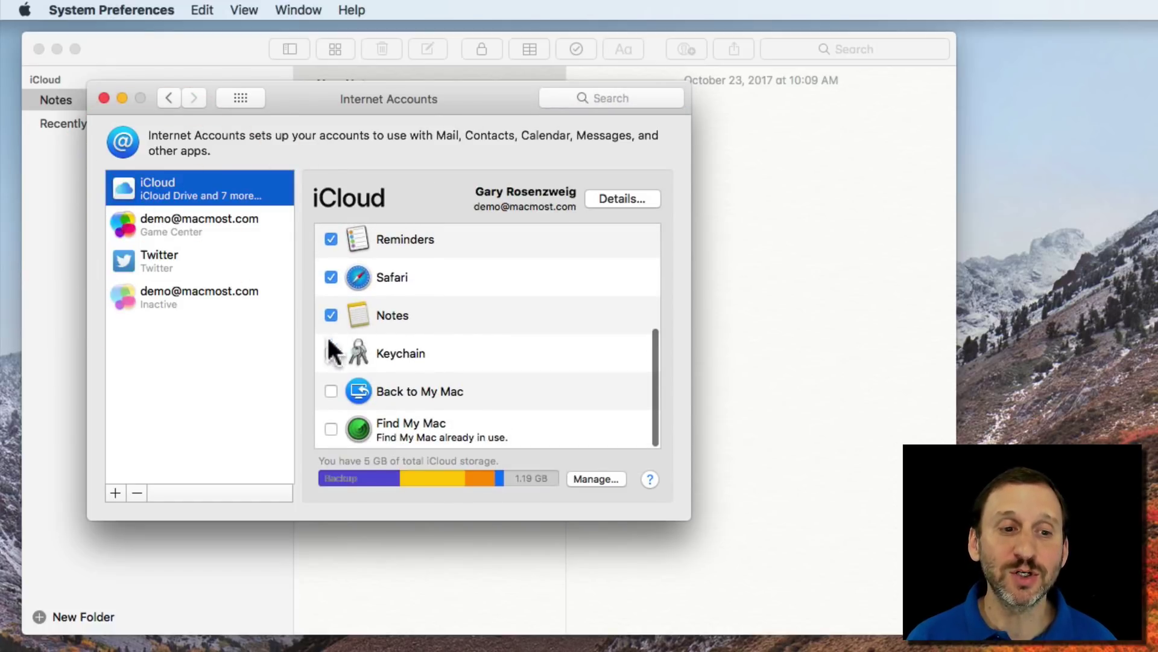
click(104, 98)
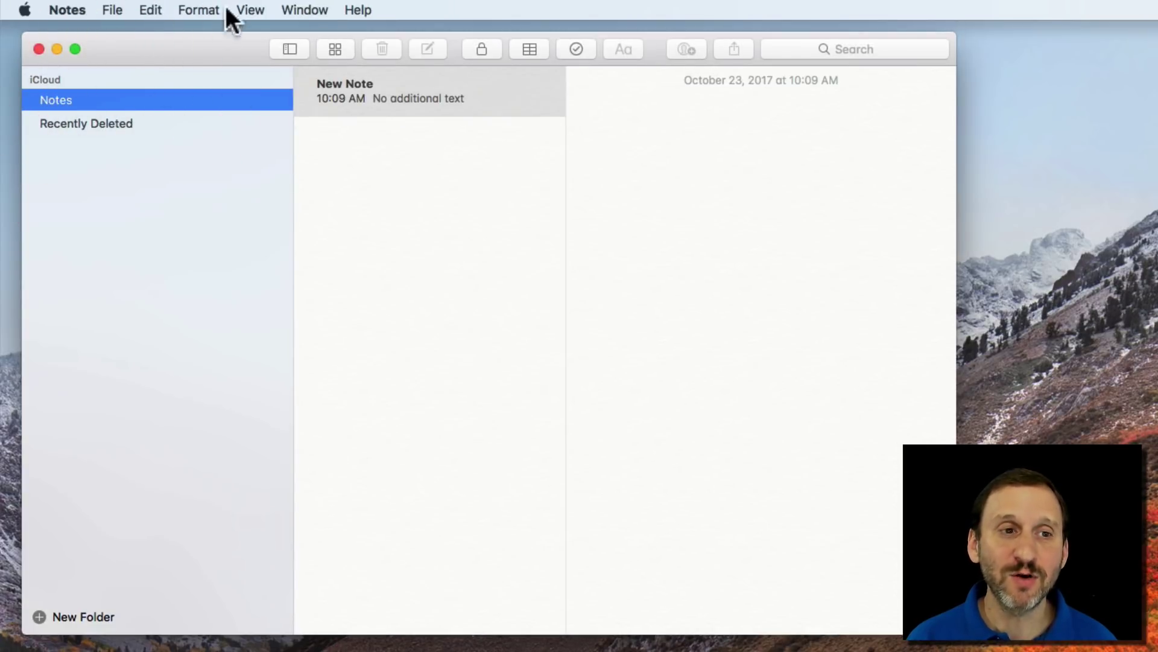
click(249, 11)
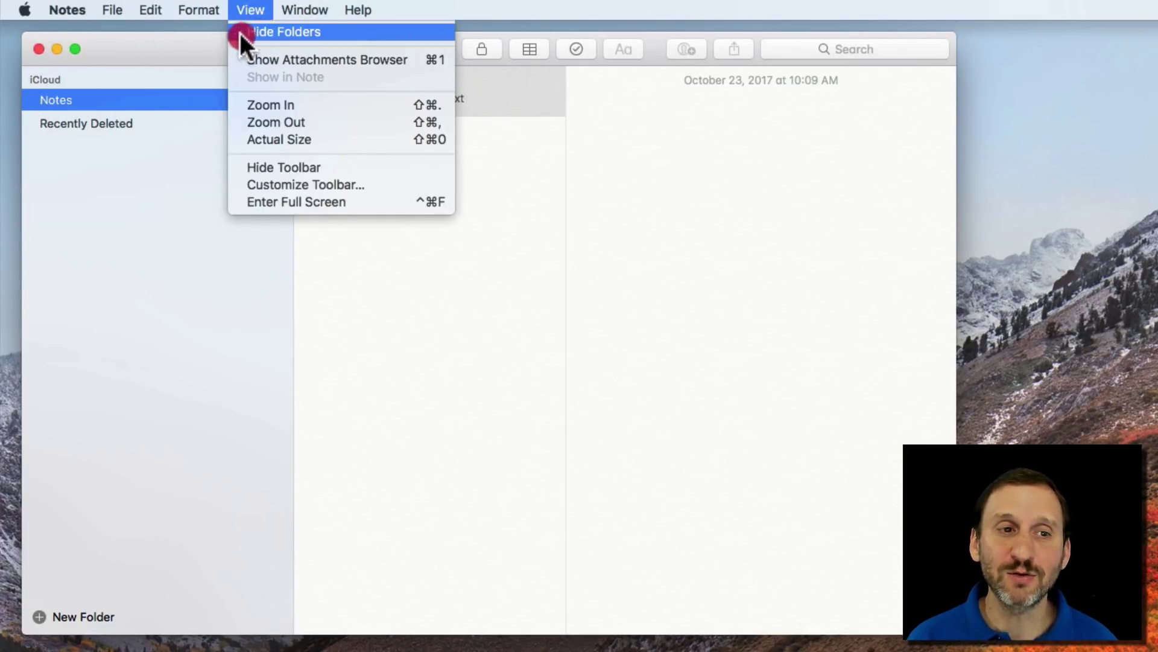
click(250, 10)
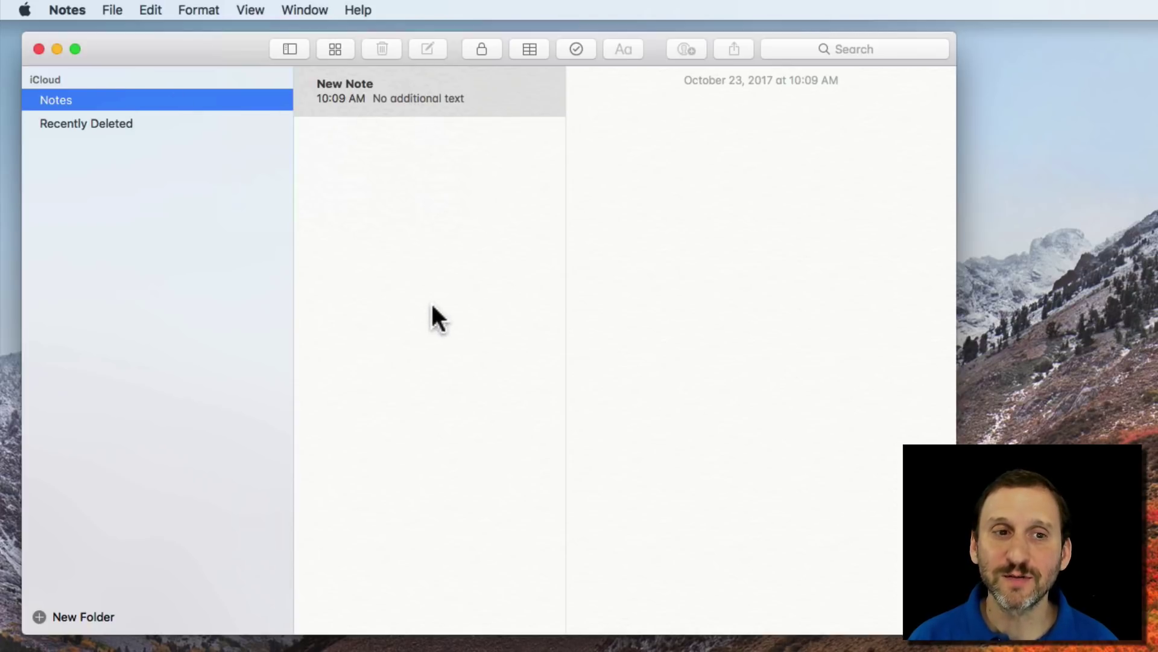
Type 'The quick brown fox jumps over the lazy dog.' as the note's first line
click(750, 140)
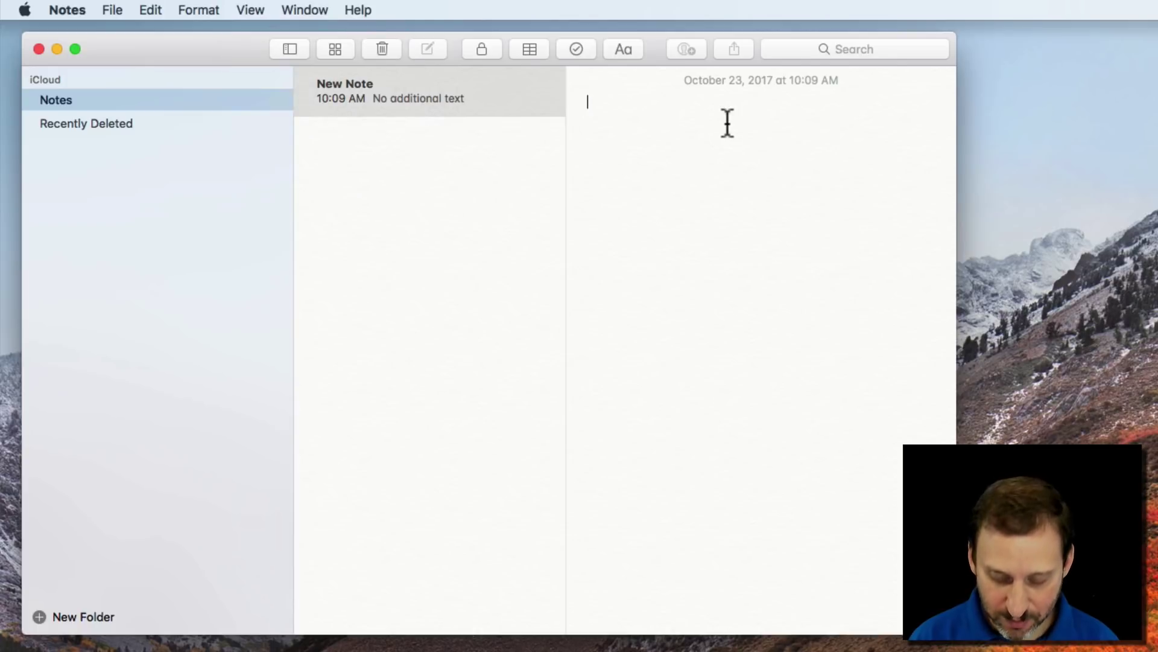
text(The quick brown fox jumps over the lazy )
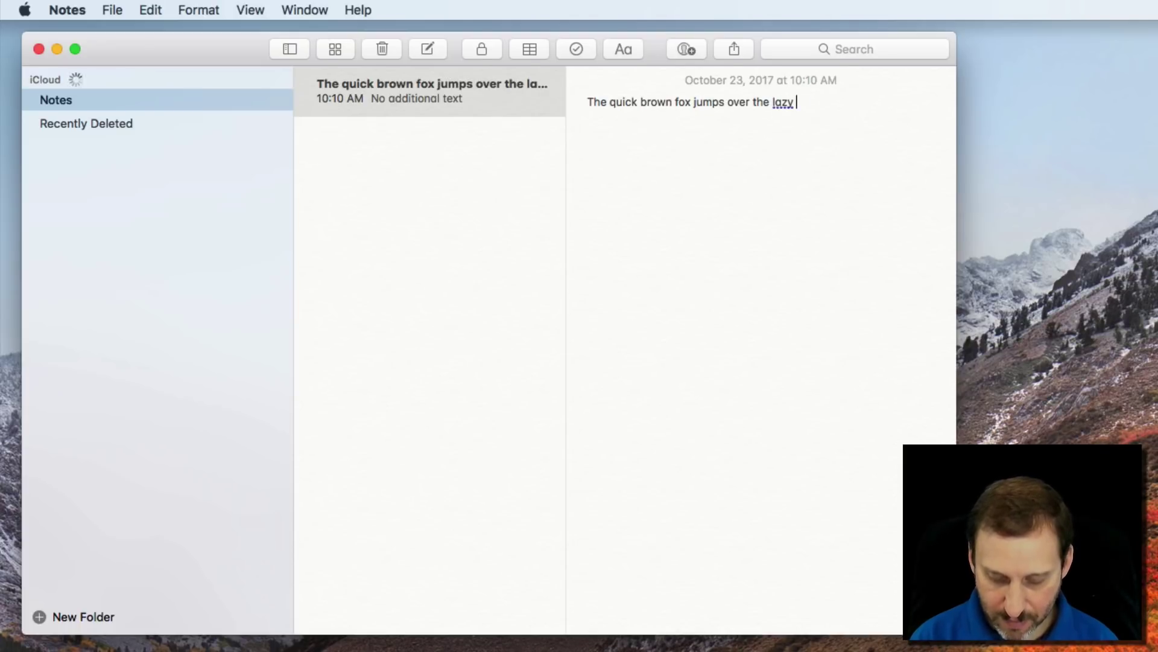
text(dog.)
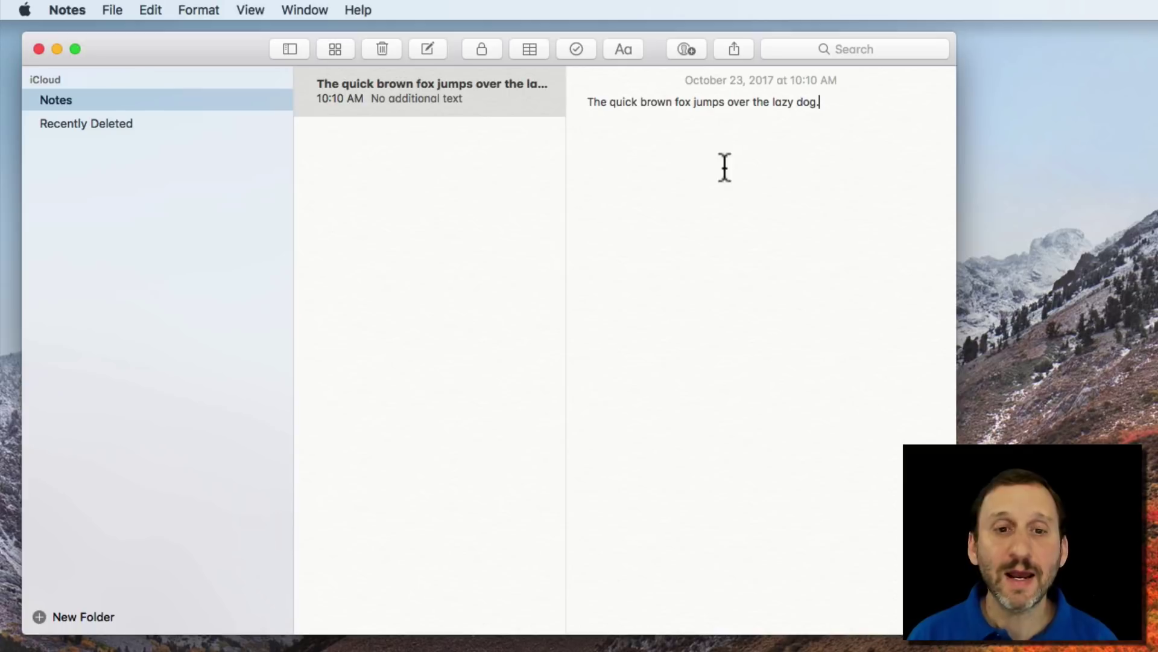
key(Return)
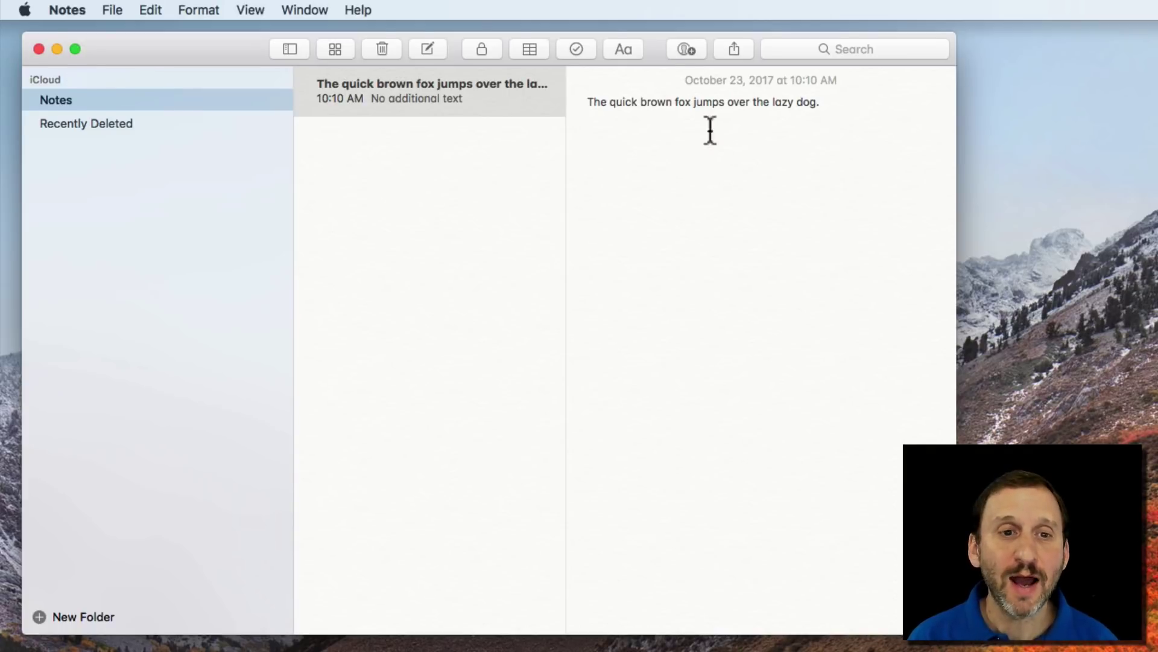
Add a checklist with items One, Two and Three below the sentence, ending on a plain line
click(576, 50)
text(one)
key(Return)
text(Two)
key(Return)
text(Three)
key(Return)
key(Return)
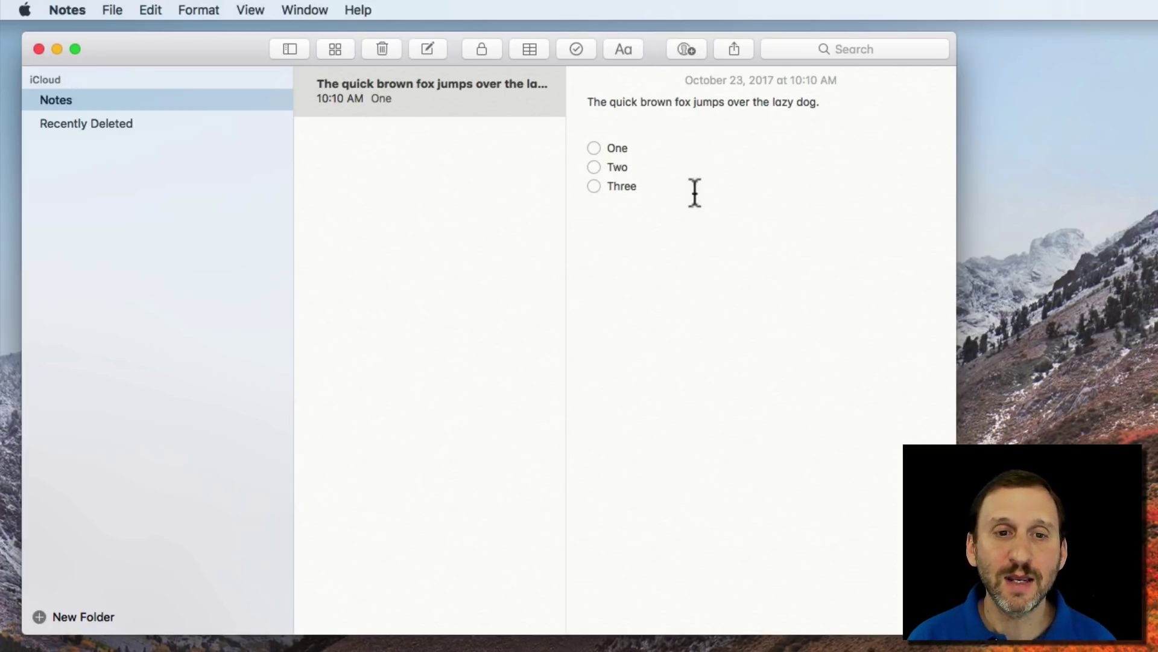
double_click(655, 102)
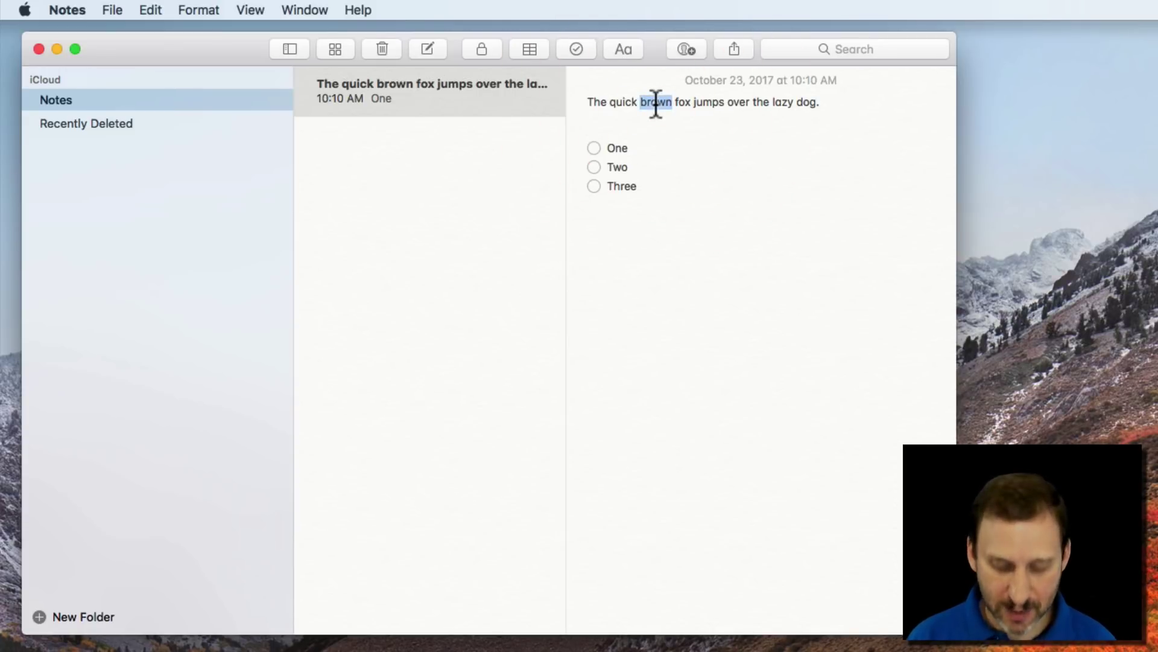
key(super+b)
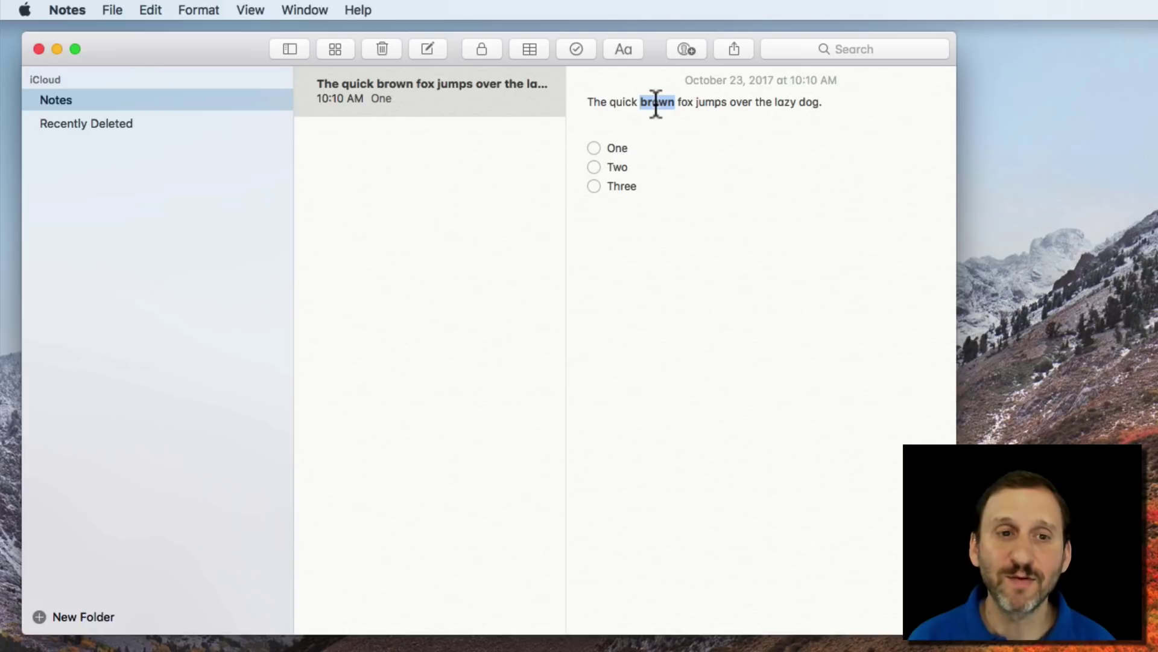
key(super+b)
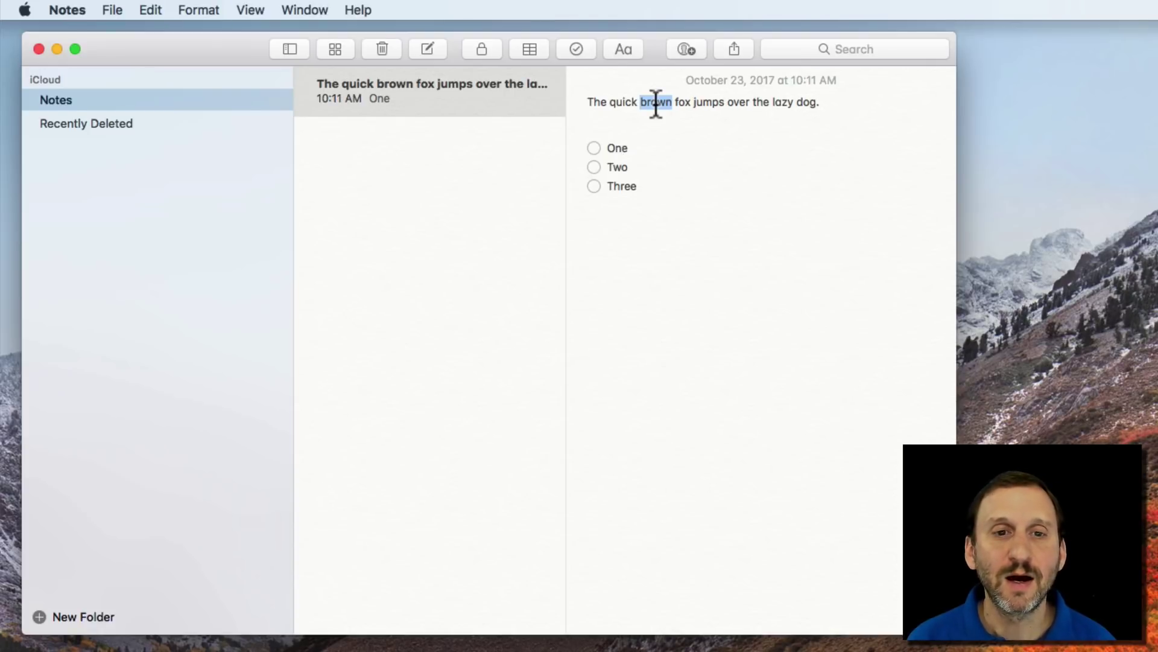
click(621, 55)
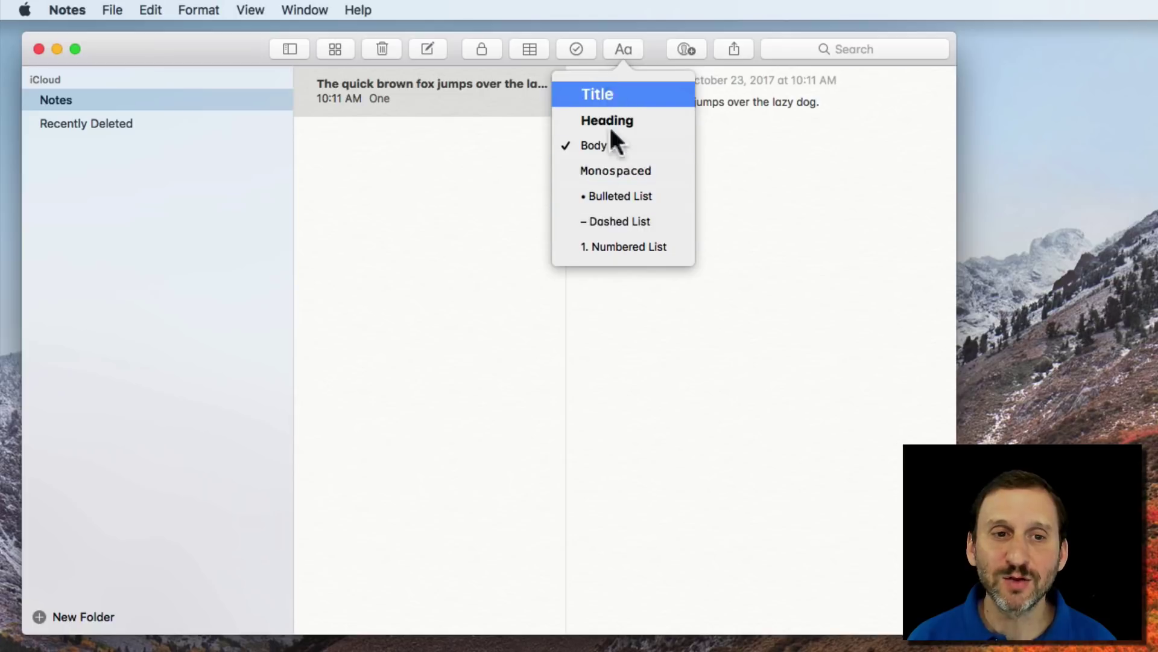
click(788, 159)
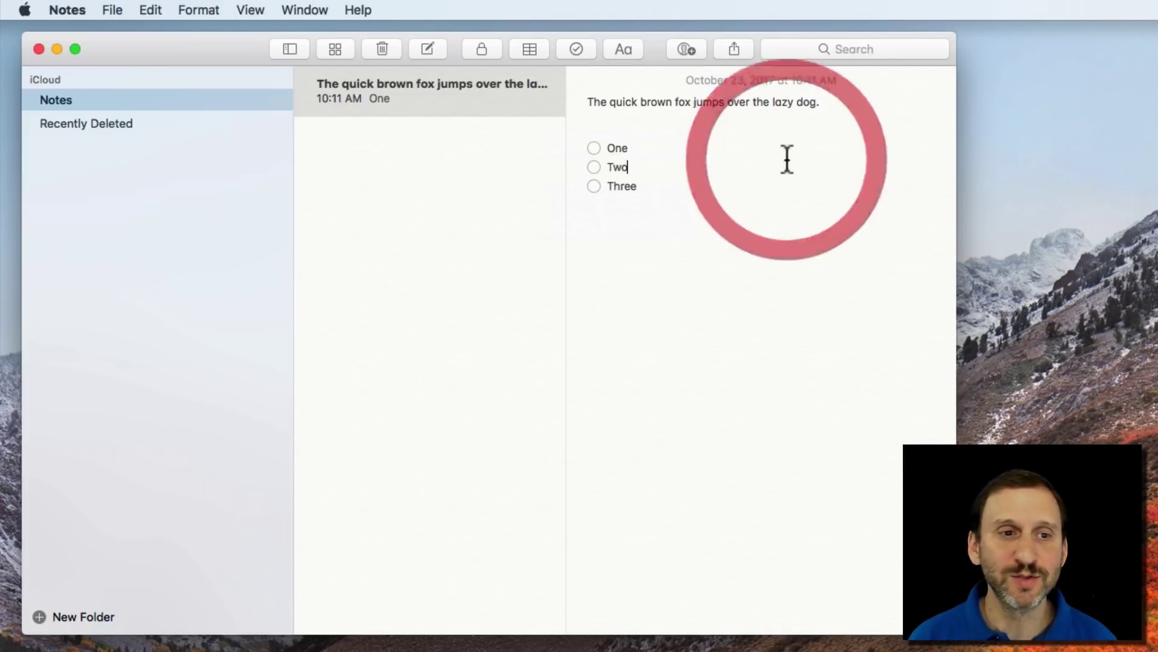
click(753, 212)
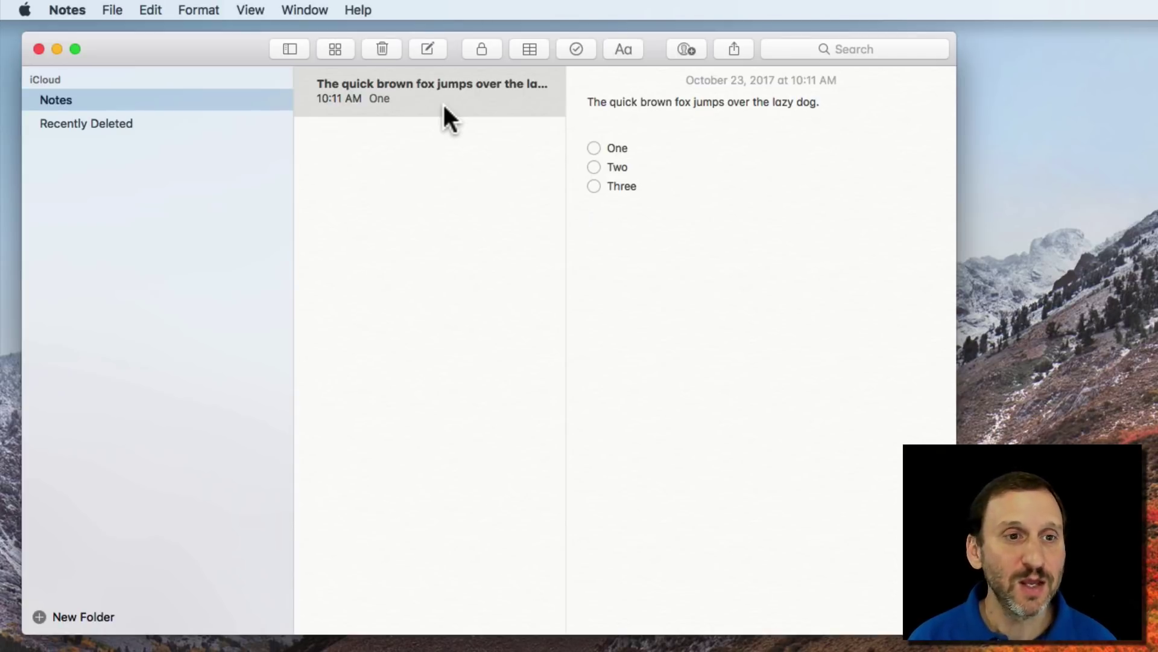
Create a new note titled 'Shopping List'
click(429, 49)
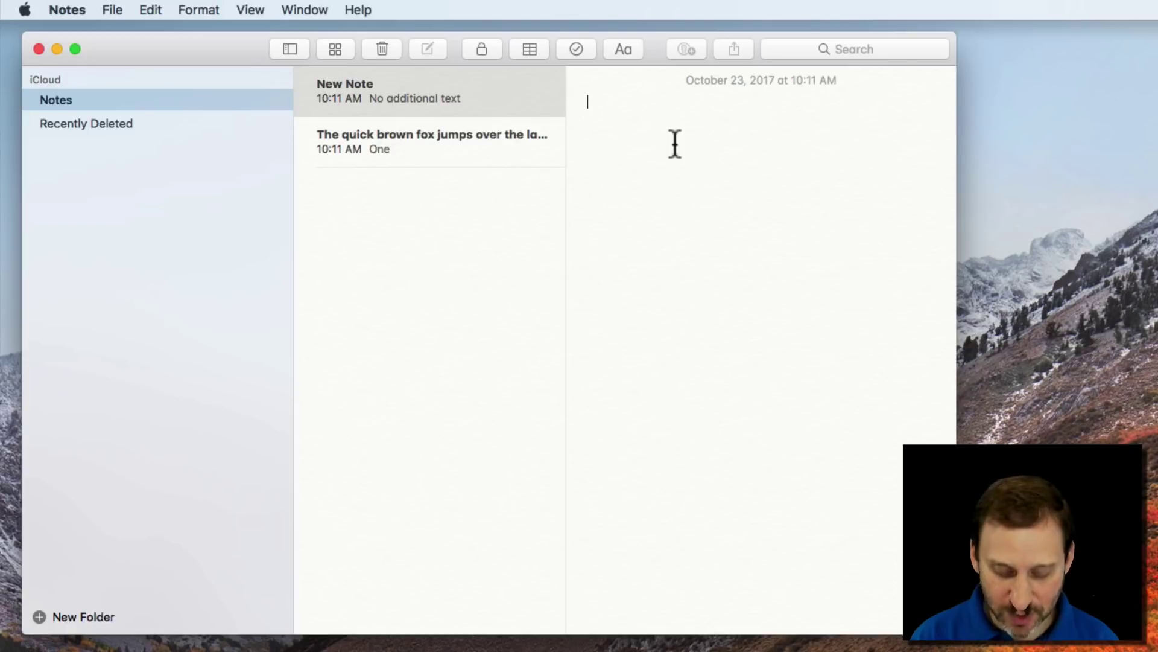
text(Shopping List)
key(Return)
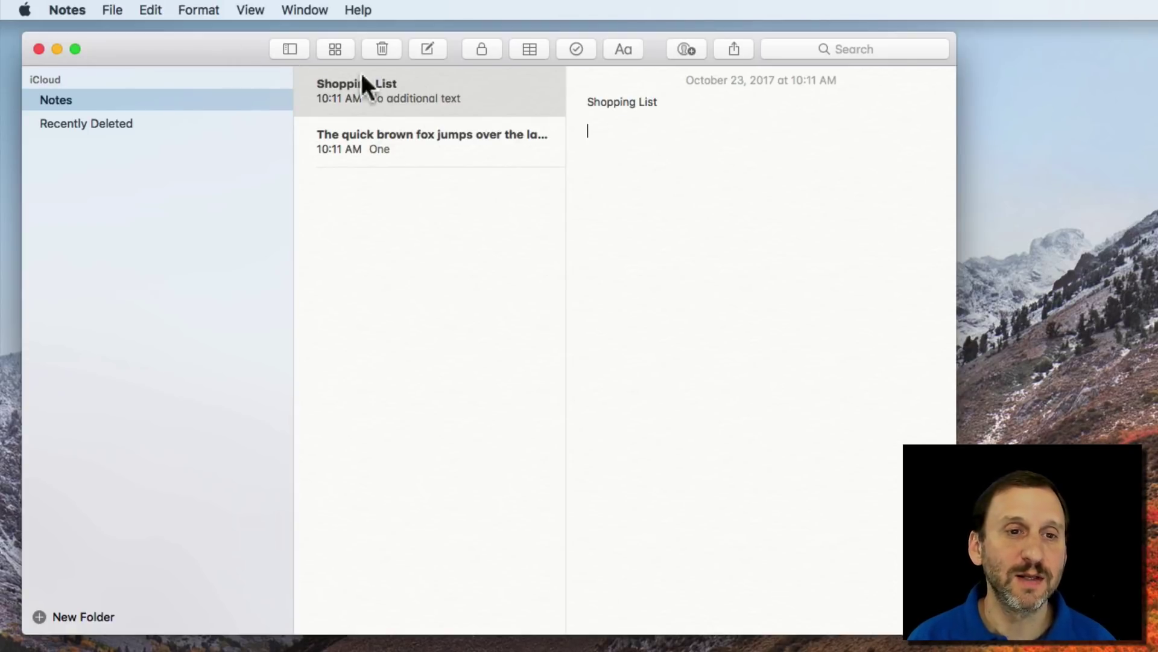
Add a checklist of Milk, Eggs and Bread, correcting the 'Egss' typo
click(576, 48)
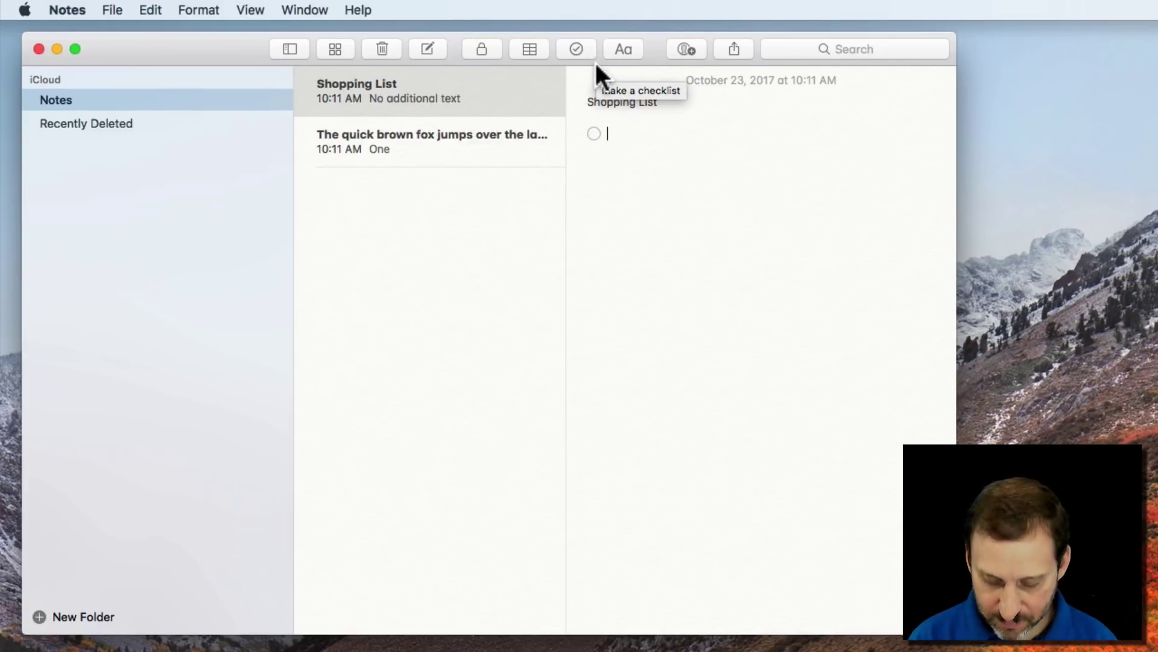
text(Milk)
key(Return)
text(Egss)
key(Return)
text(Bread)
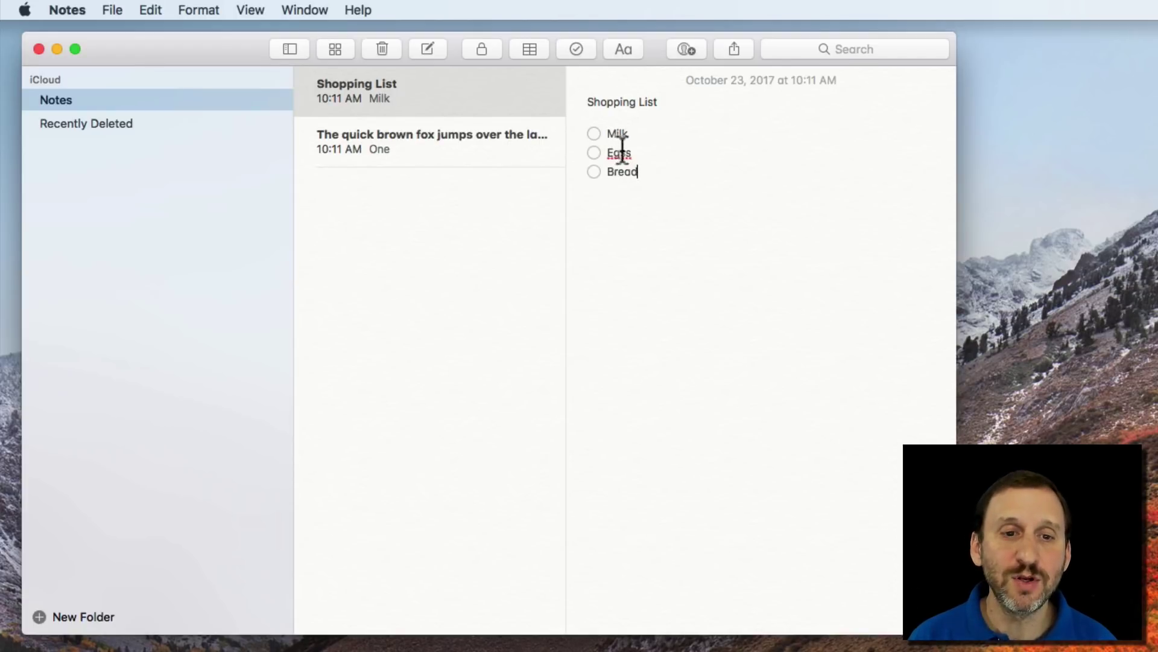
click(622, 152)
key(BackSpace)
text(g)
Toggle the Milk and Bread checkboxes, leaving all three items unchecked
click(594, 133)
click(594, 153)
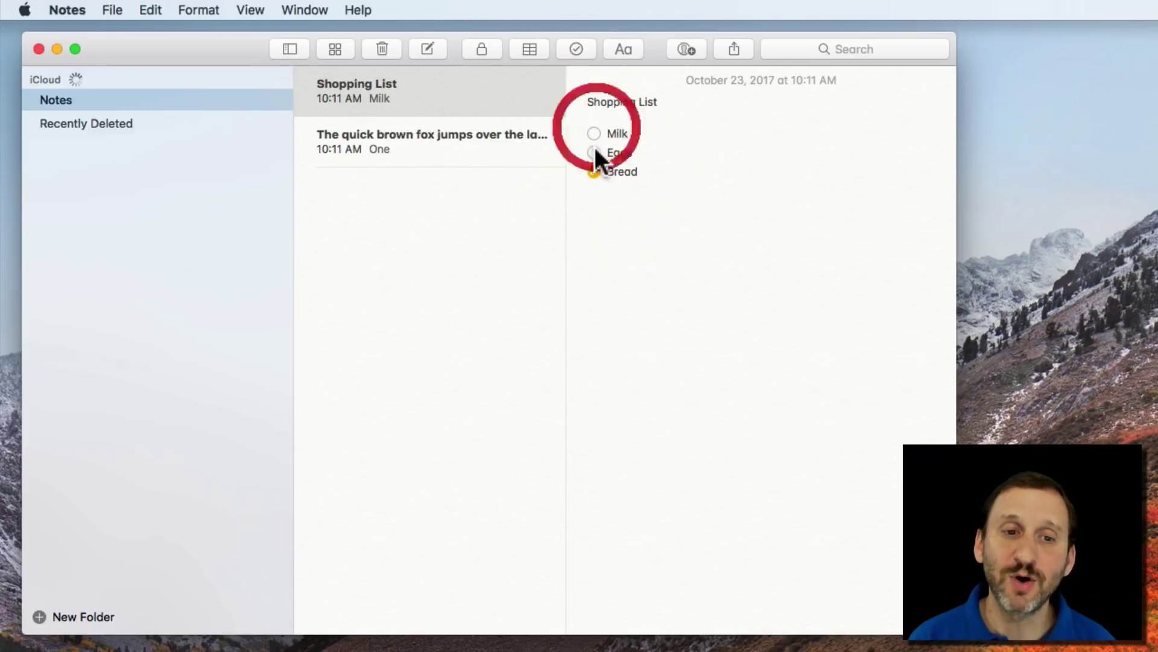
click(593, 171)
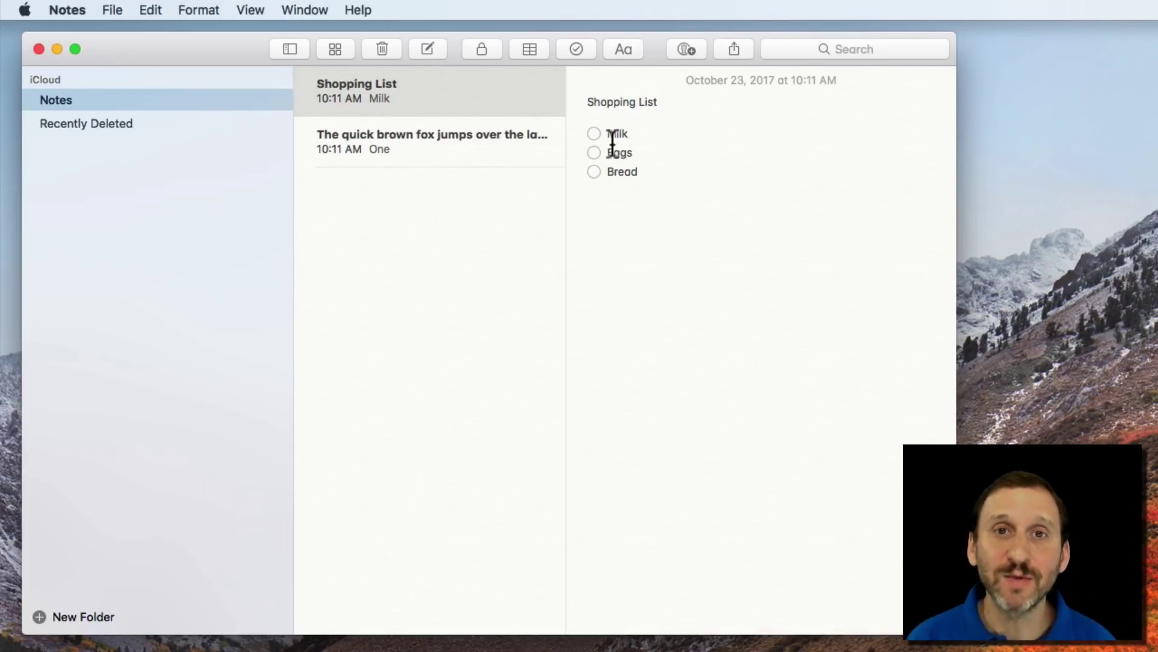
click(205, 45)
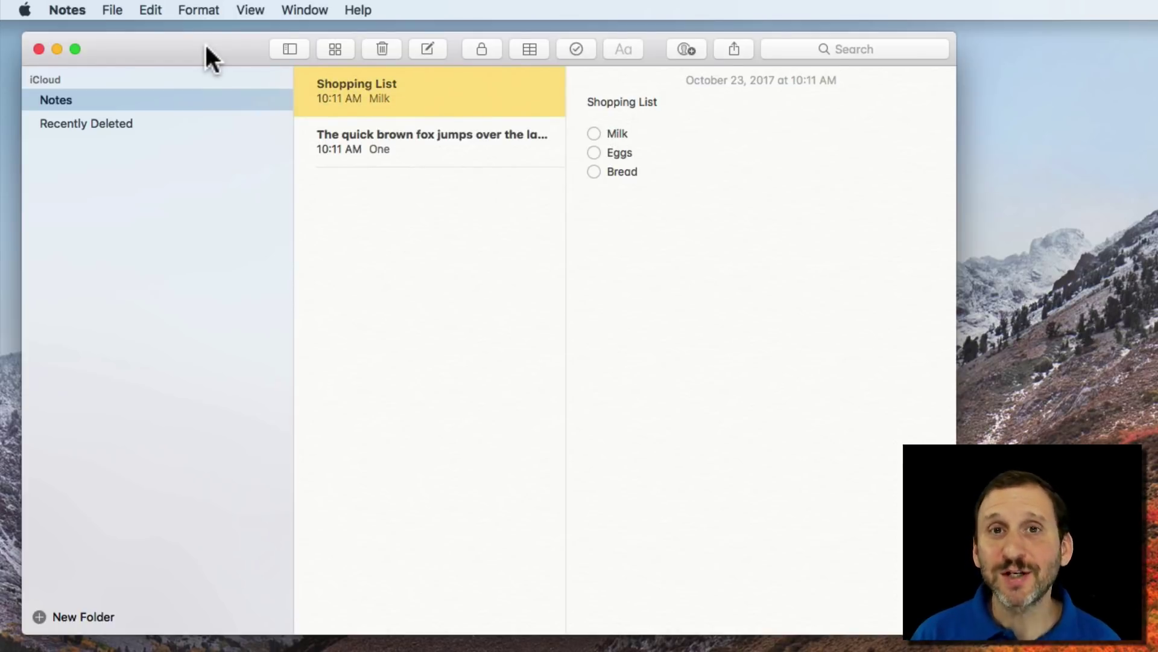
Make a 'Shopping Lists' folder and drag the Shopping List note into it from All iCloud
click(42, 614)
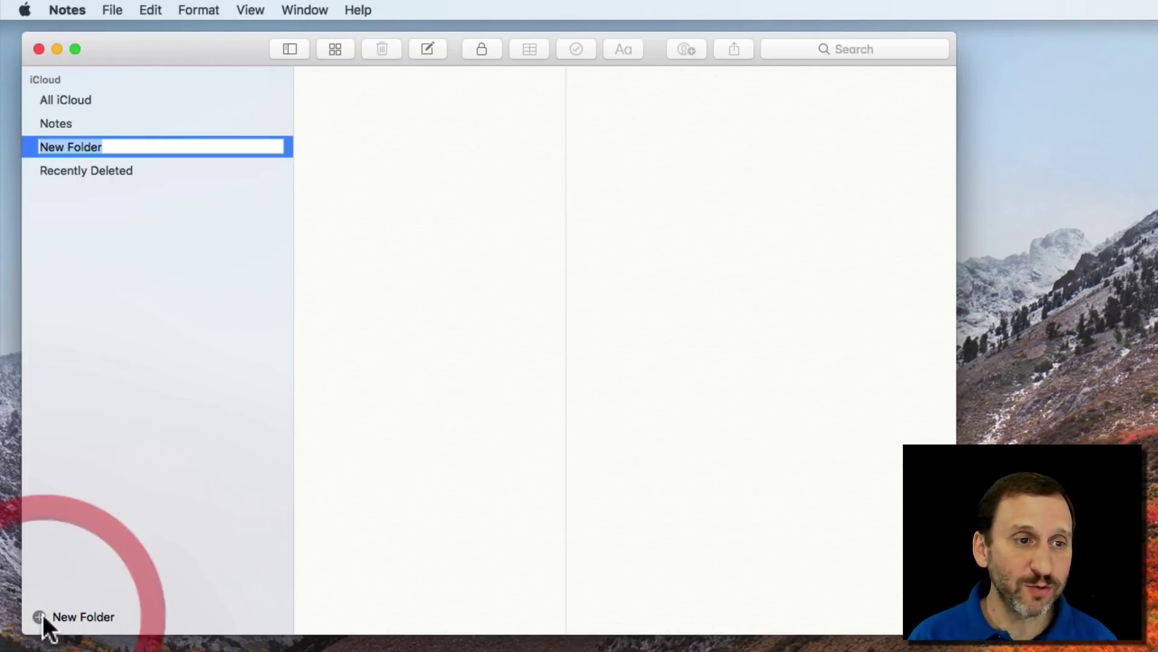
text(Sho)
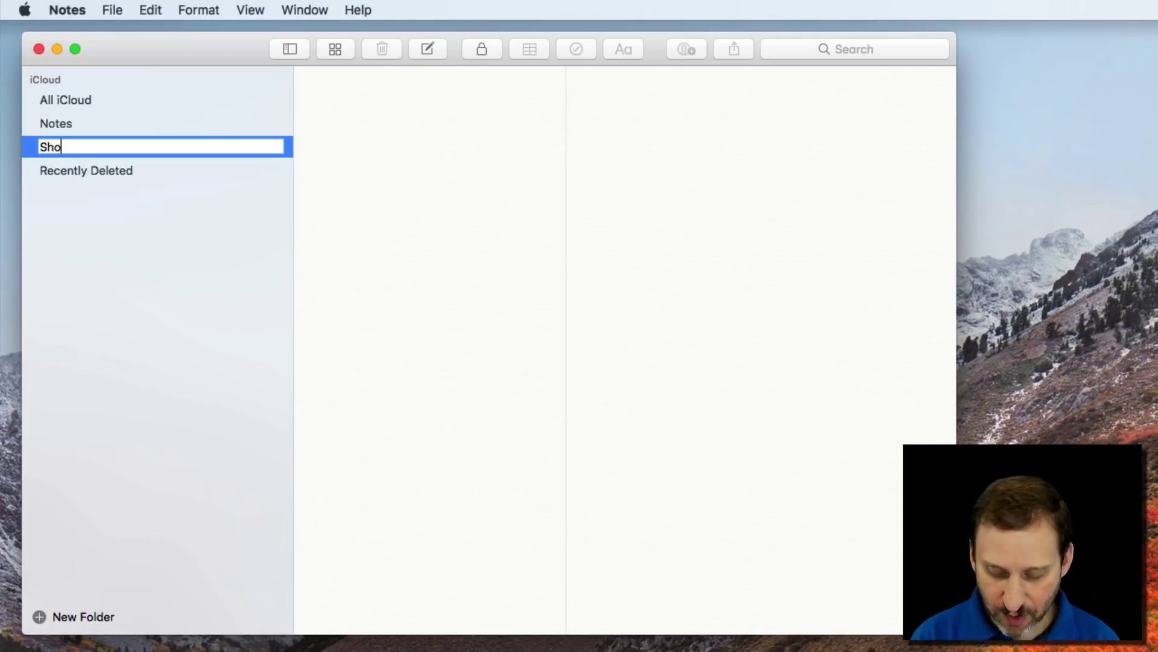
text(pping Lists)
key(Return)
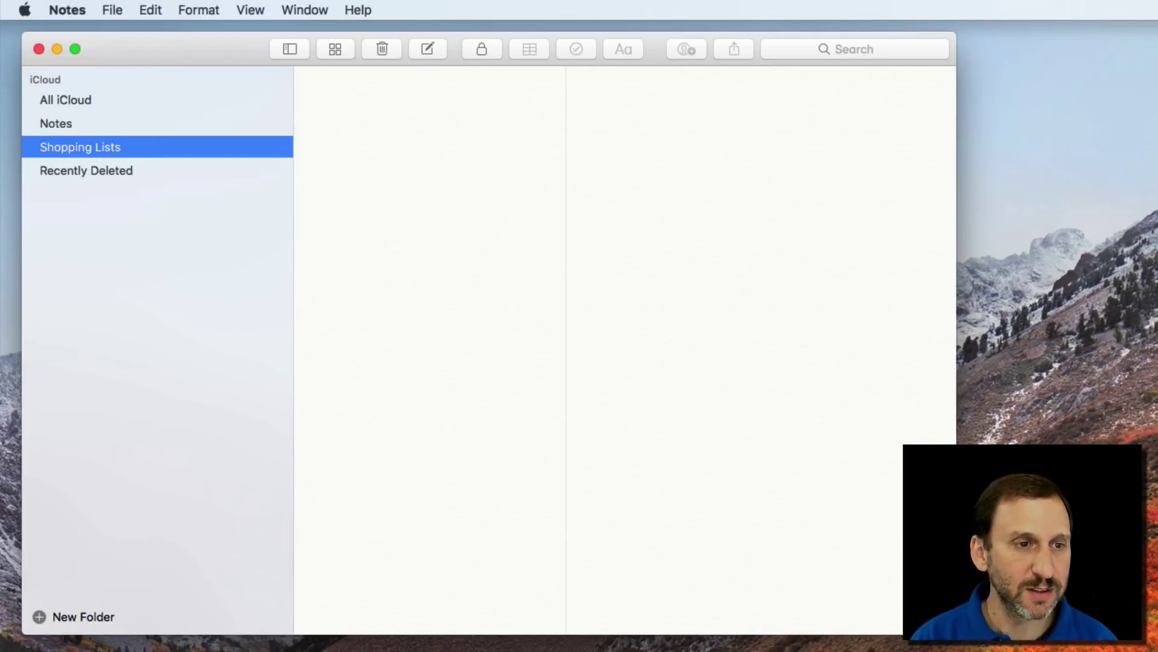
click(70, 100)
drag(319, 86, 89, 148)
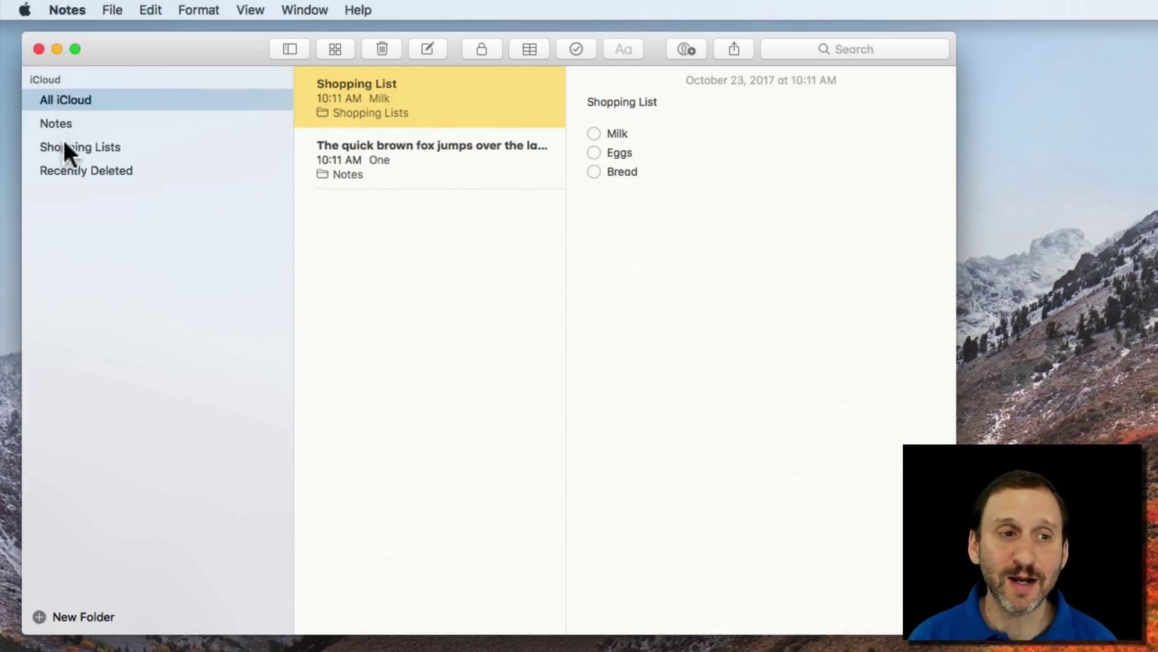
Switch between the Notes, Shopping Lists and All iCloud folders to check each one's notes
click(55, 121)
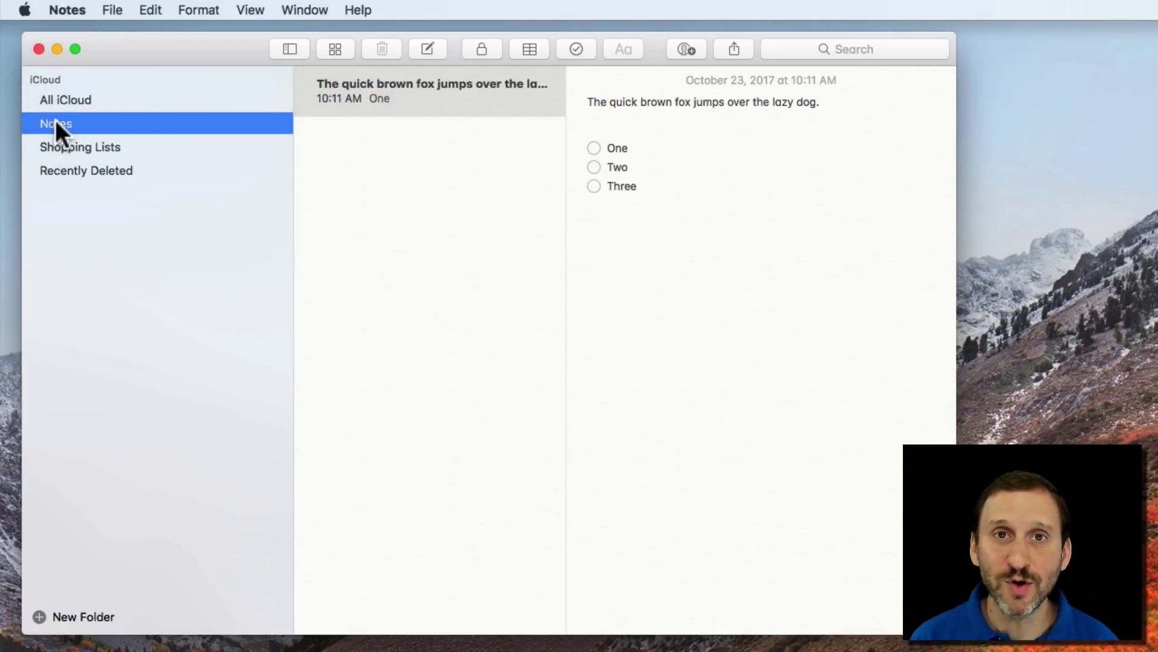
click(66, 147)
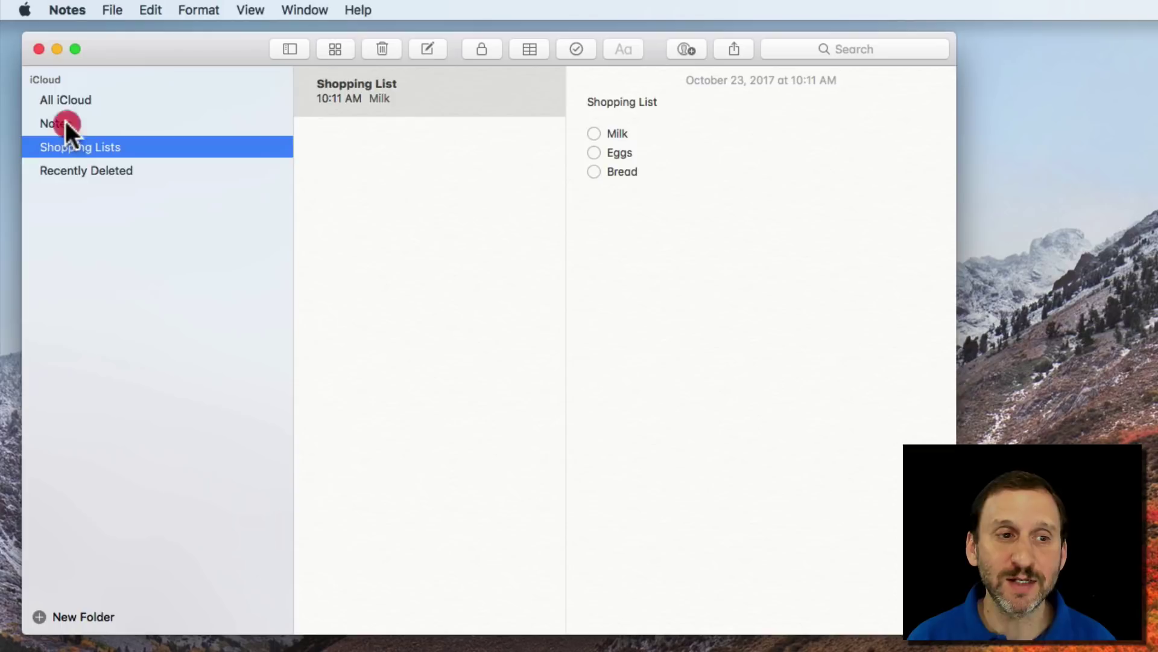
click(65, 124)
click(59, 147)
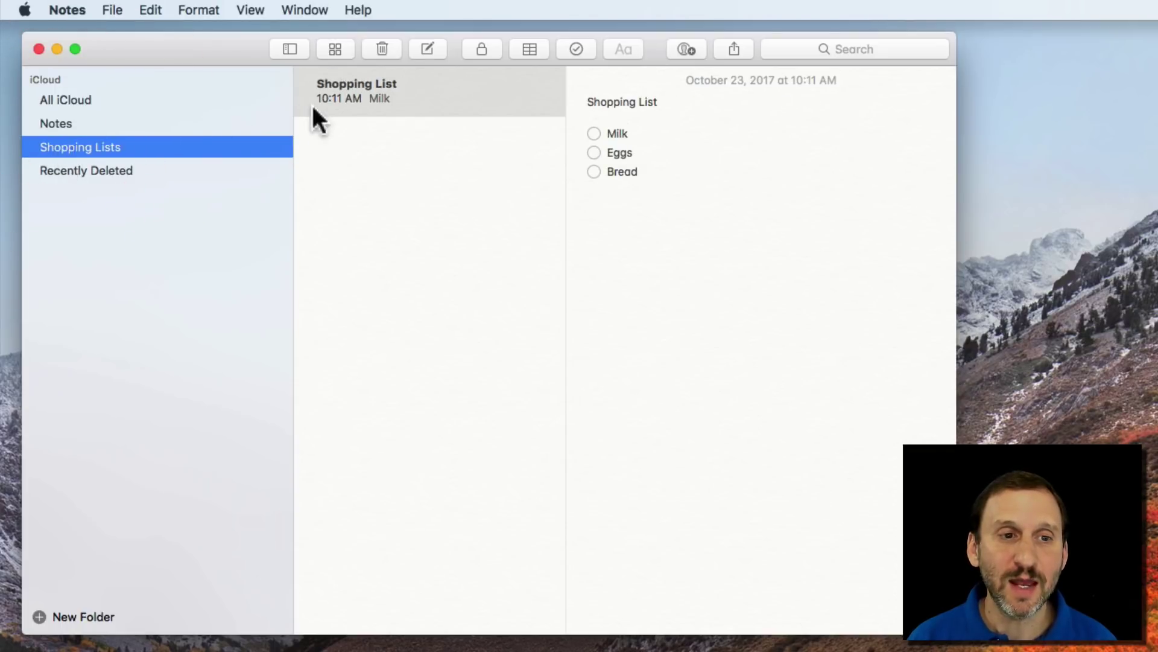
click(55, 121)
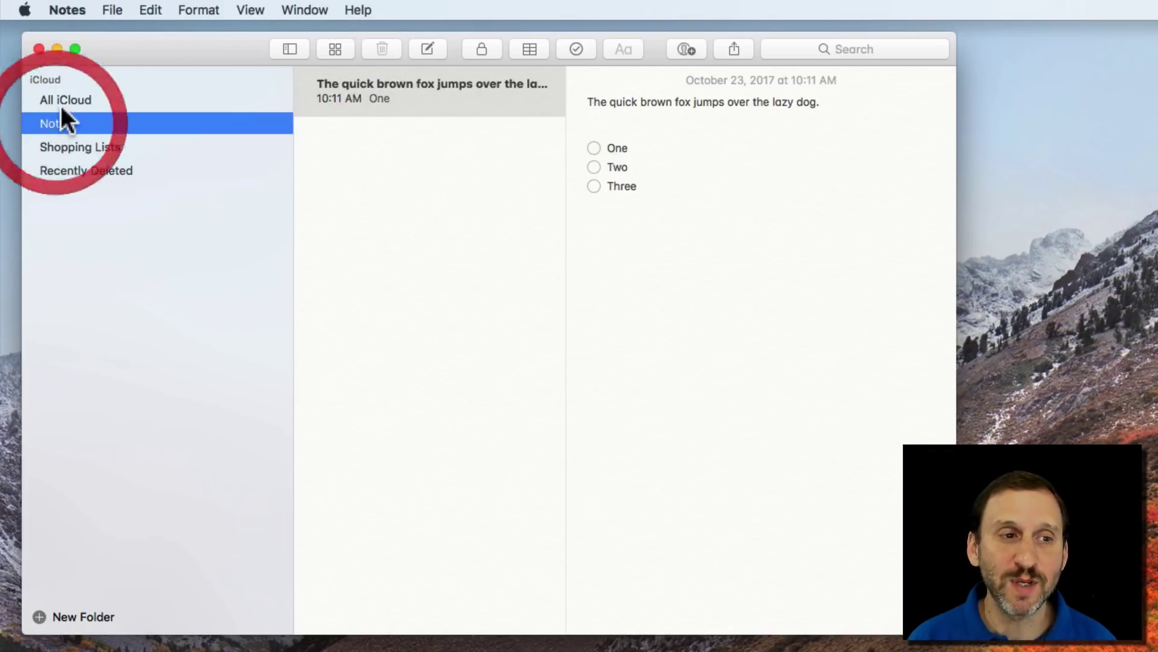
click(61, 104)
click(62, 123)
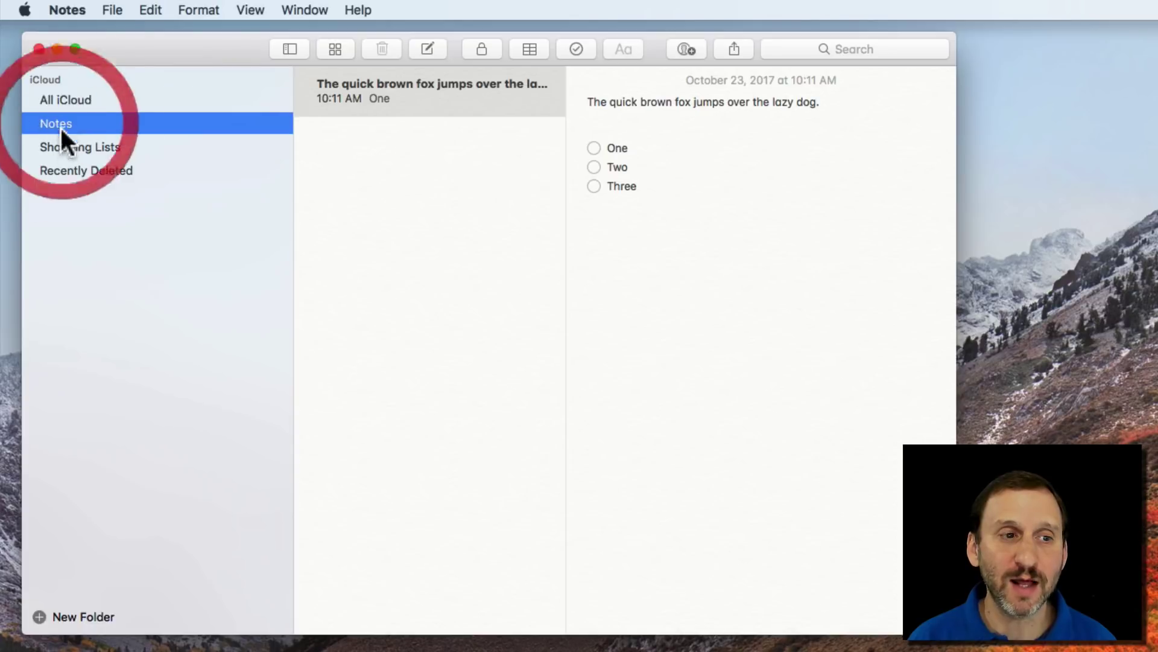
click(62, 147)
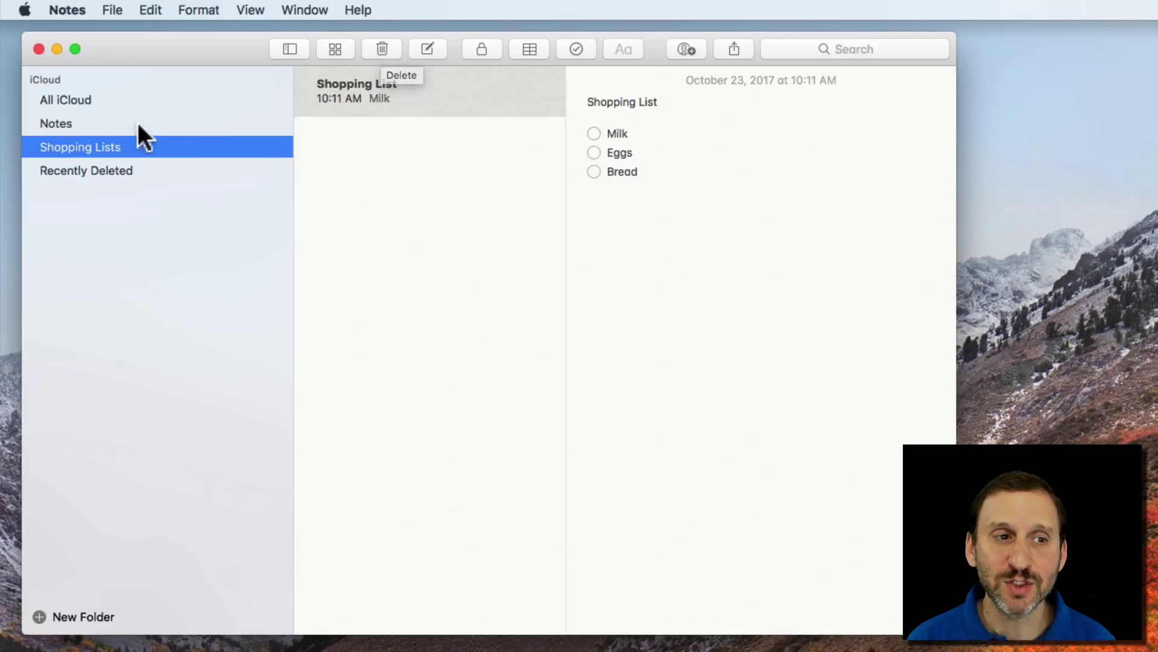
click(130, 101)
Trash the quick brown fox note, then restore it with Edit > Undo Trash Note
click(421, 162)
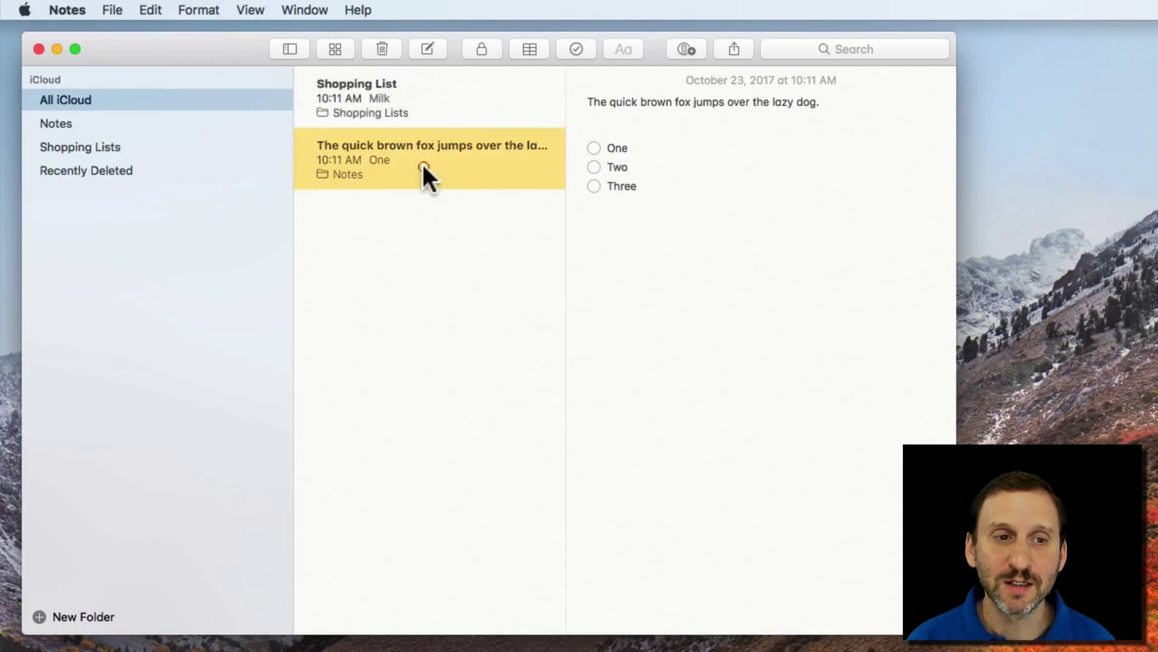
click(375, 50)
click(150, 9)
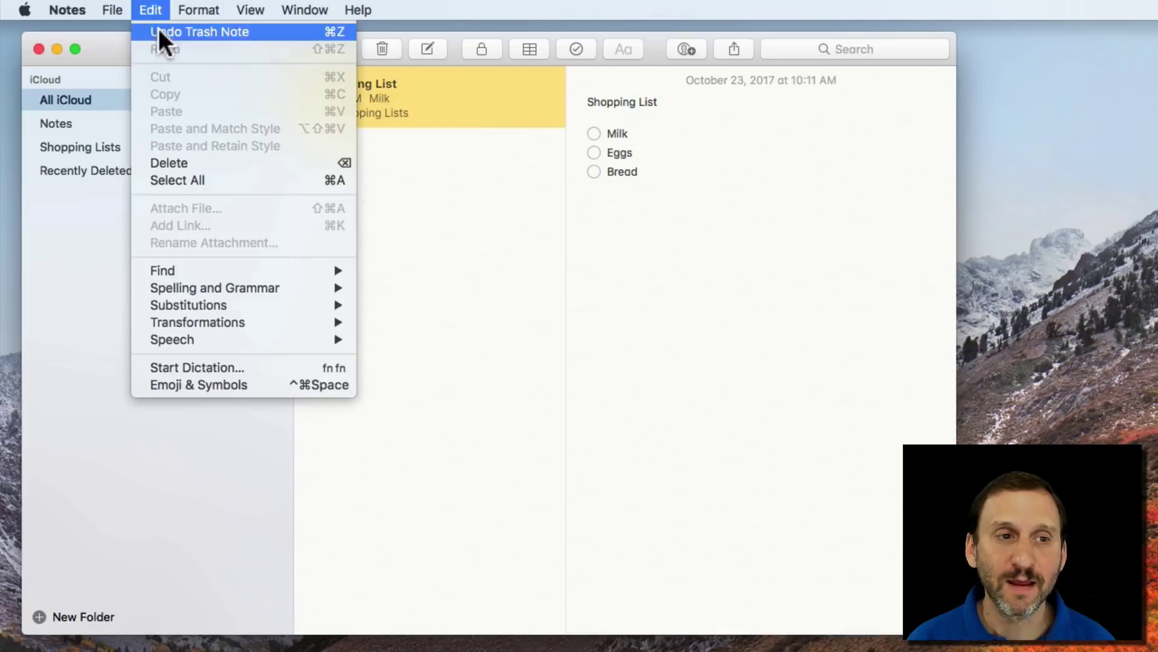
click(158, 32)
click(453, 148)
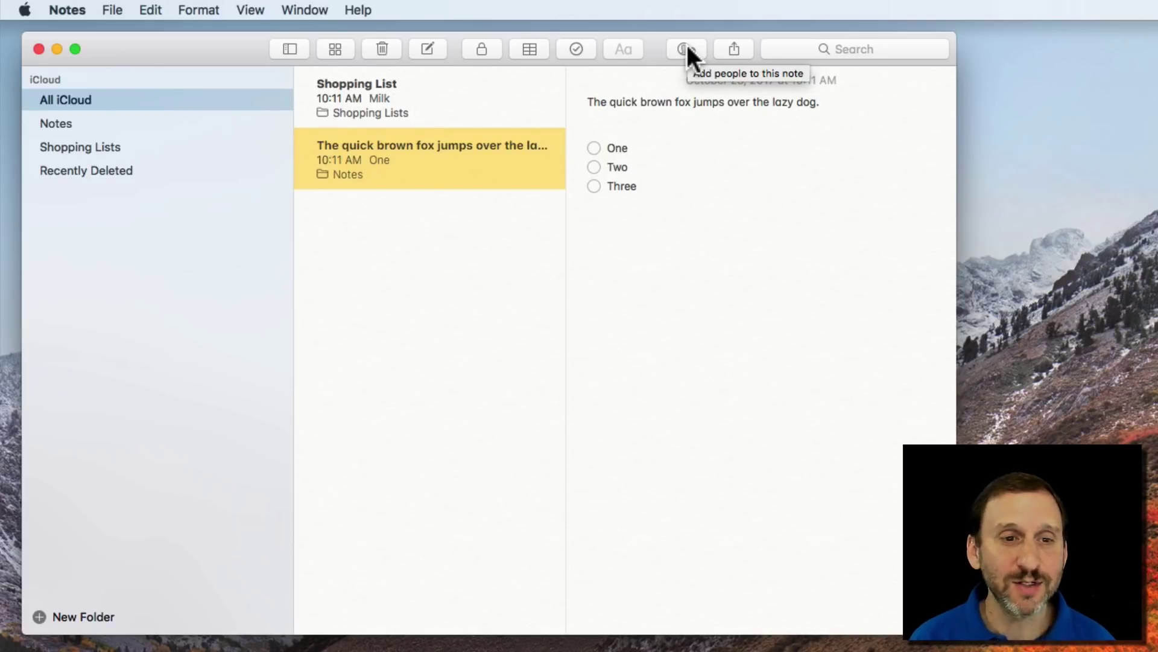
click(392, 106)
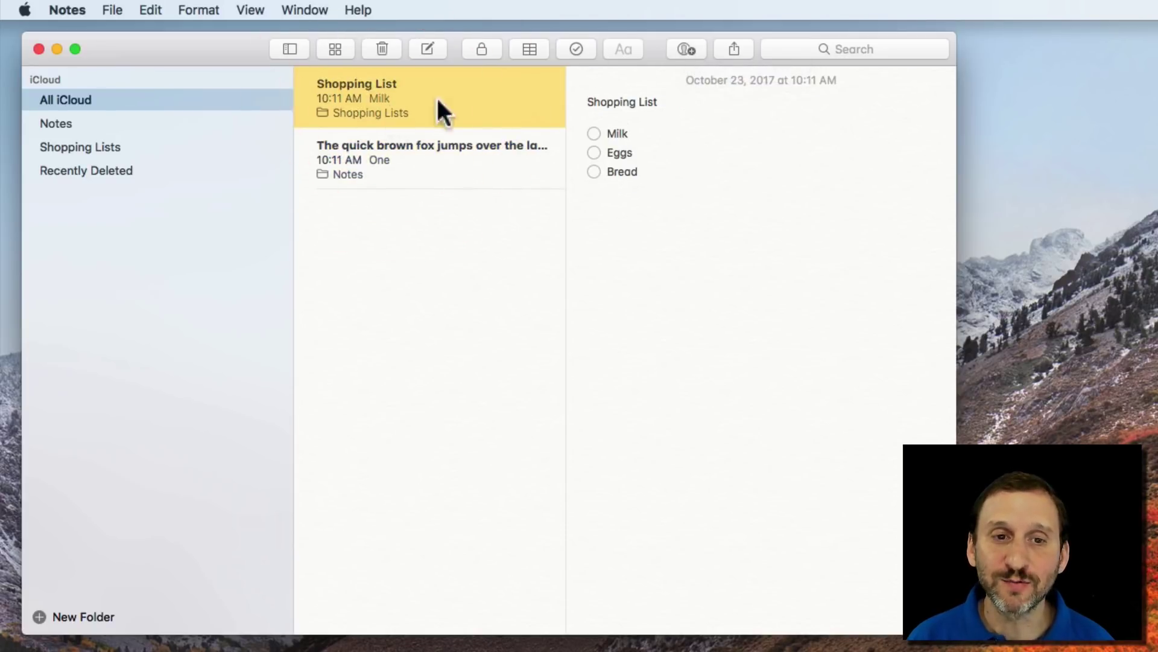
click(689, 49)
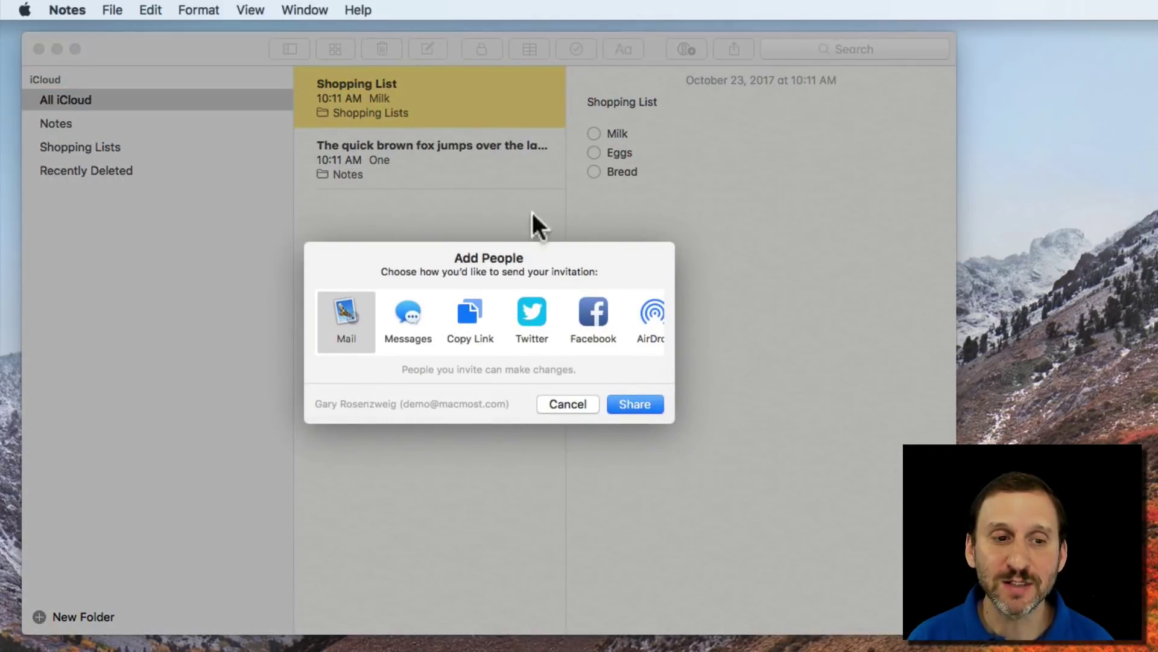
click(580, 402)
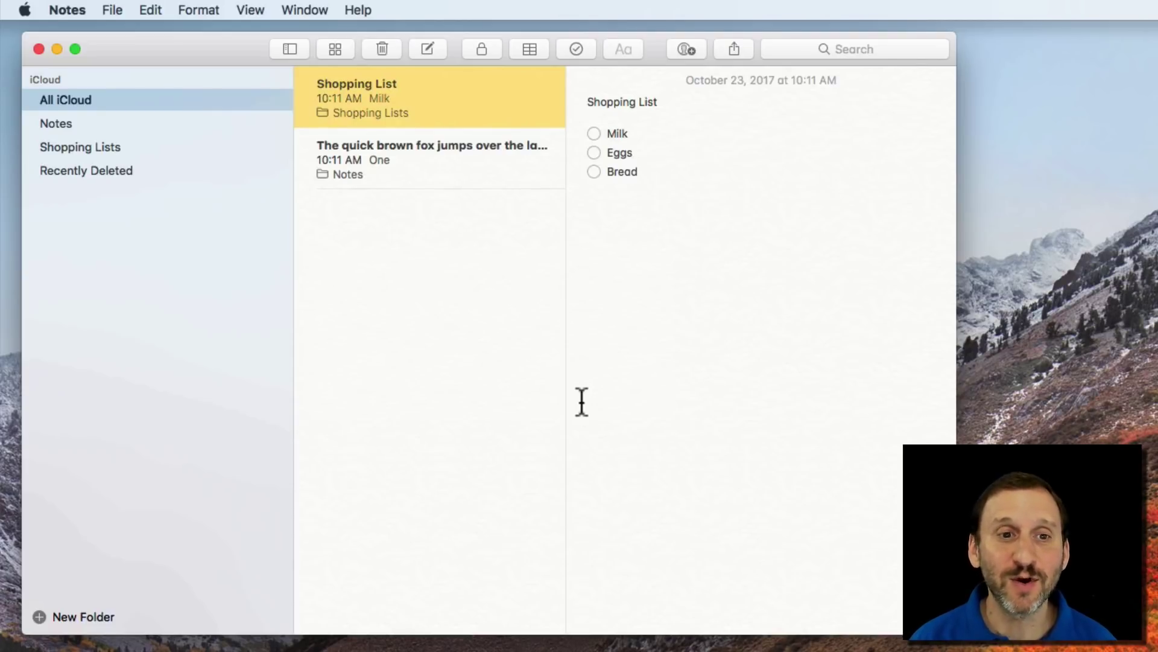
click(485, 46)
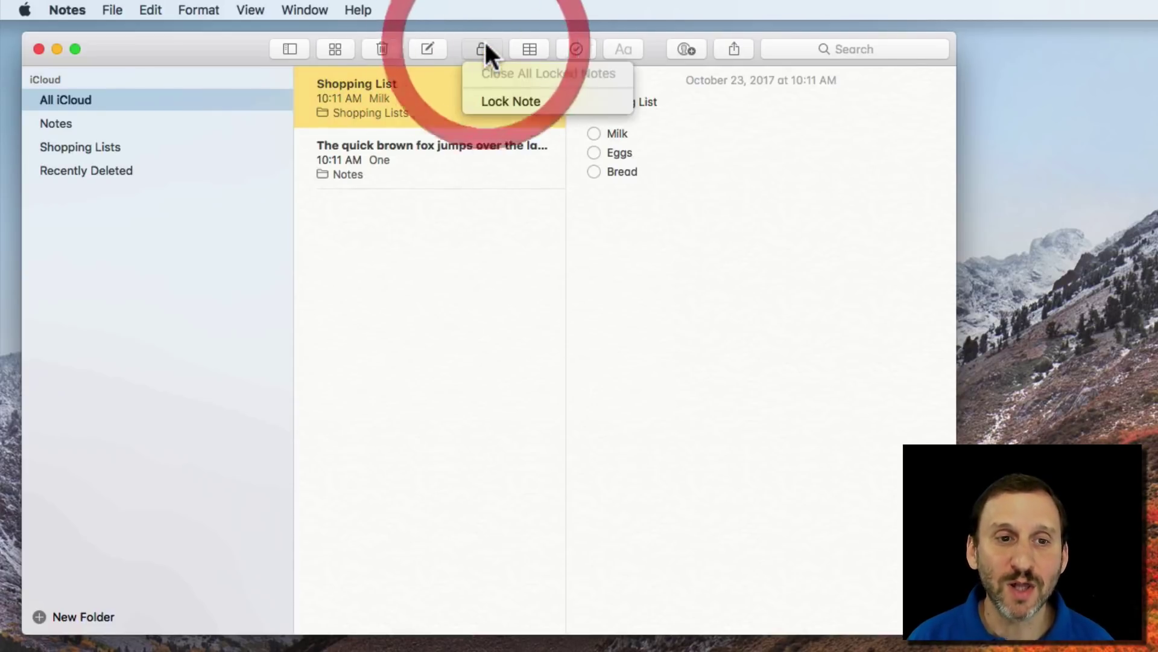
click(780, 150)
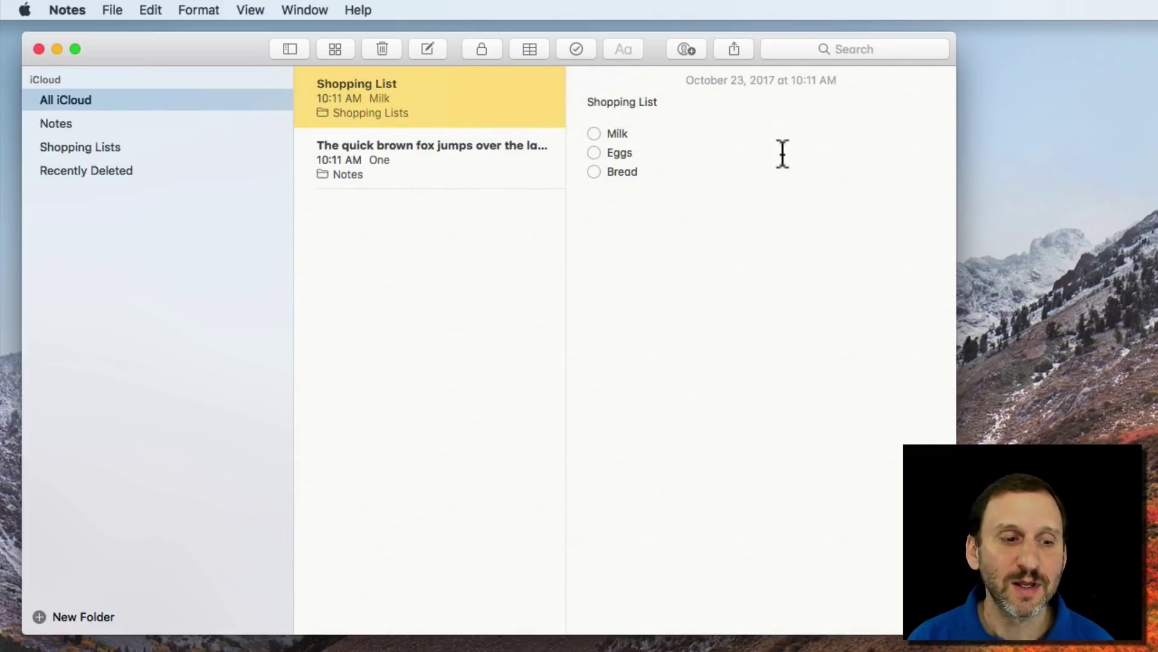
click(457, 151)
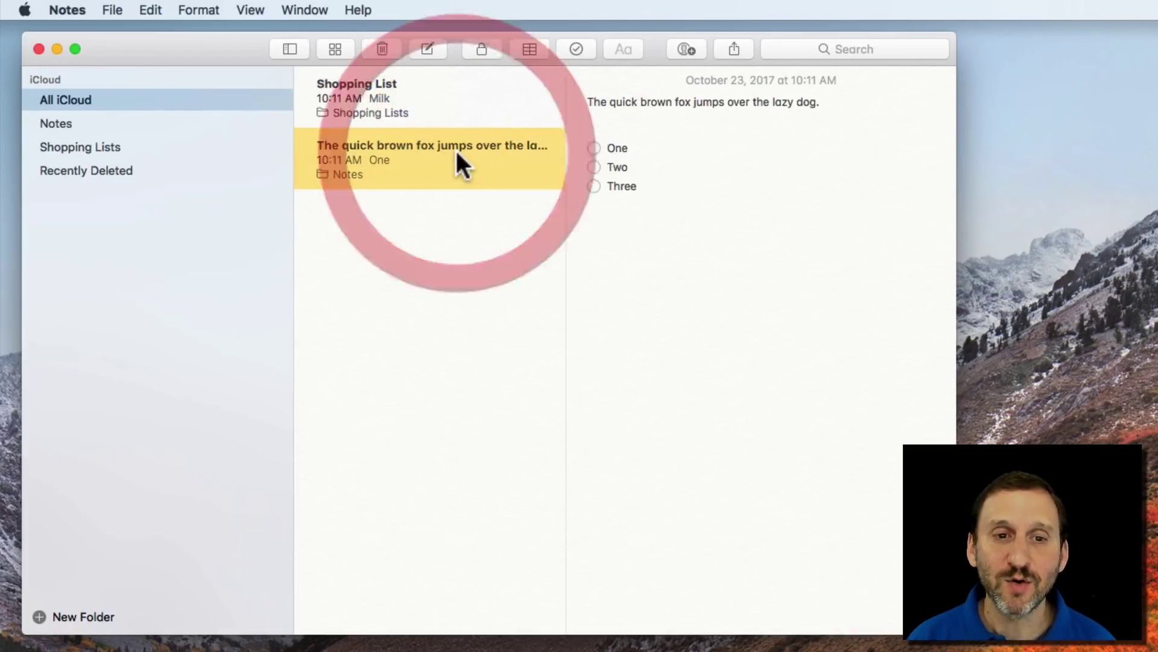
click(674, 131)
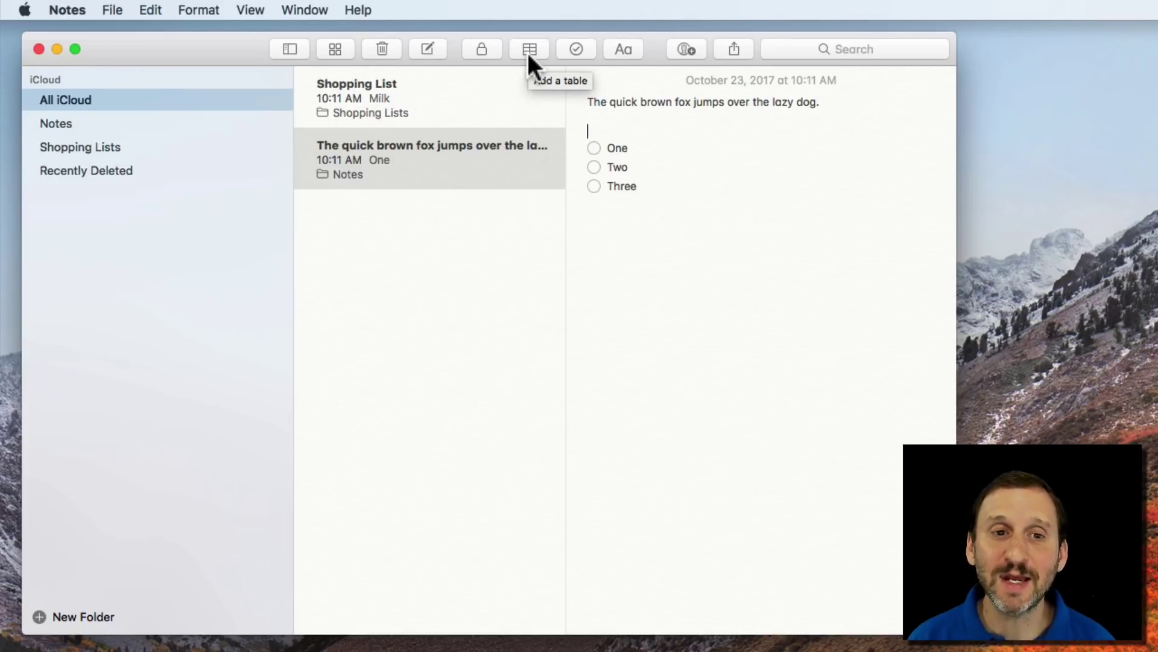
click(615, 251)
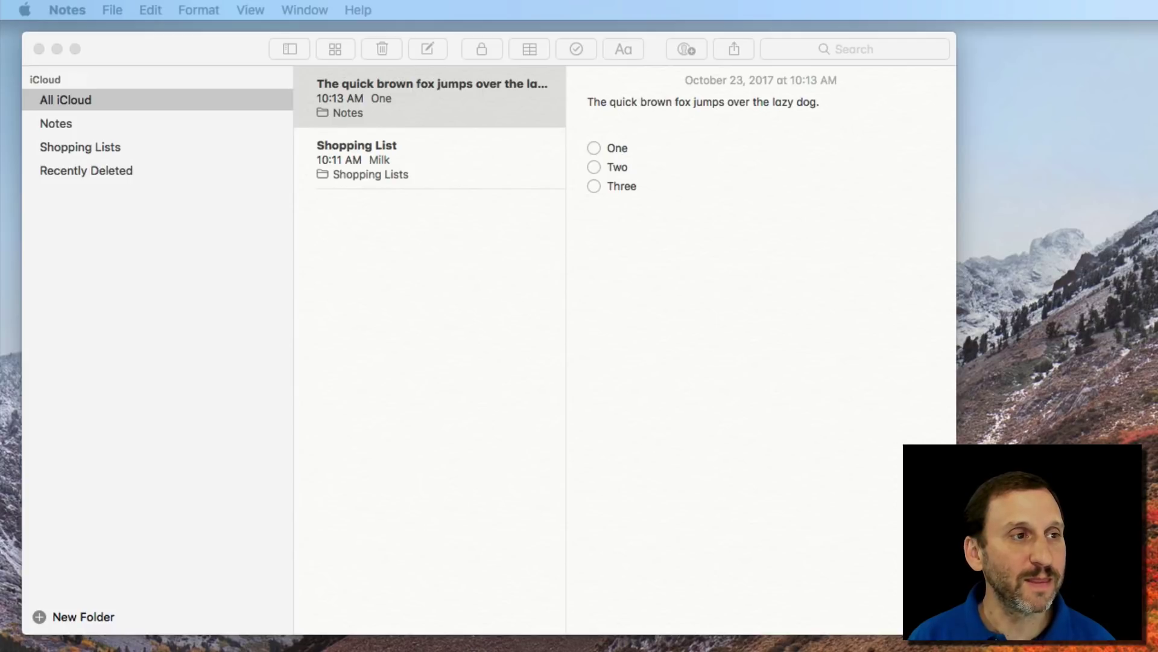
drag(775, 274, 703, 446)
click(747, 176)
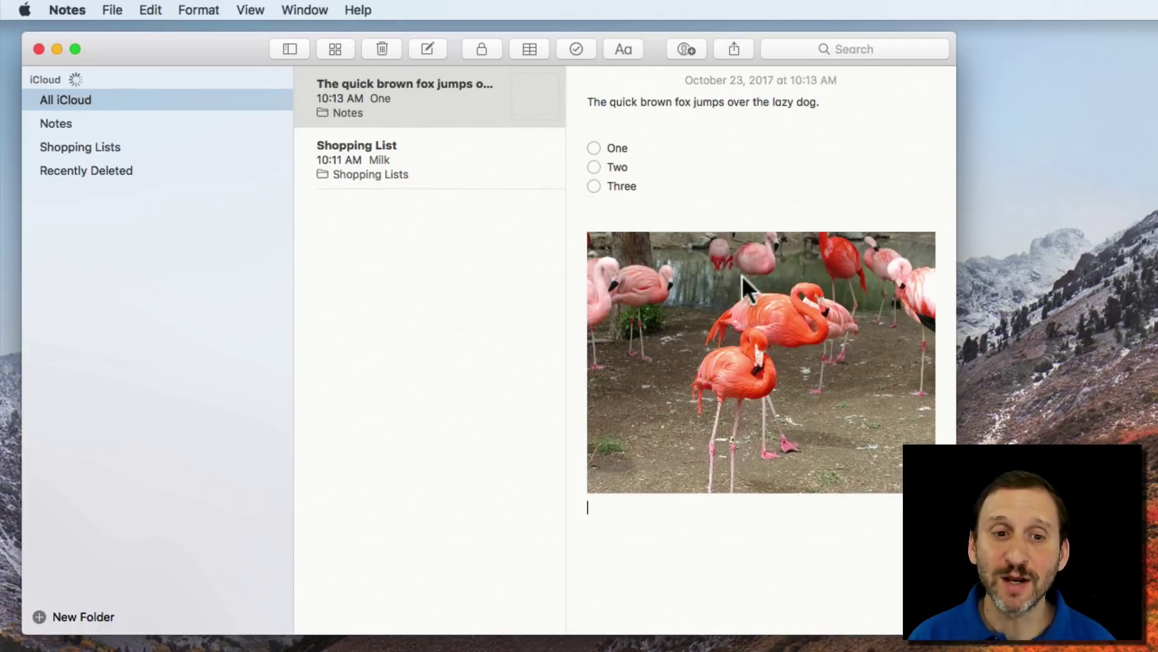
click(746, 290)
key(BackSpace)
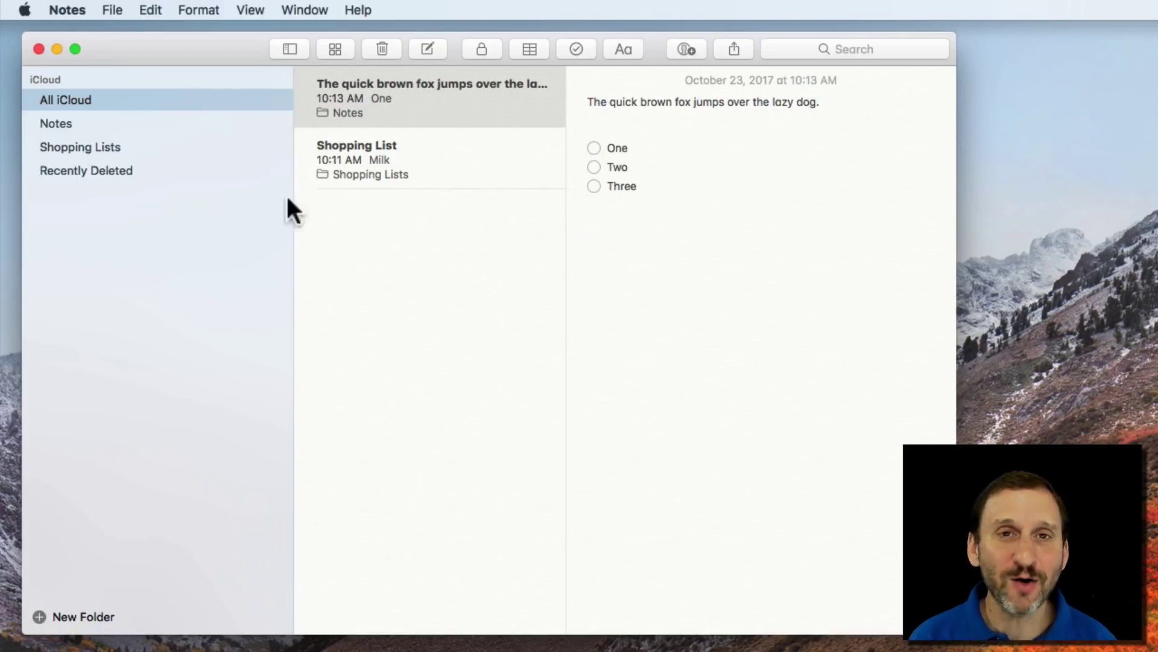
Delete the blank line and the One, Two, Three checklist from the fox note
click(398, 138)
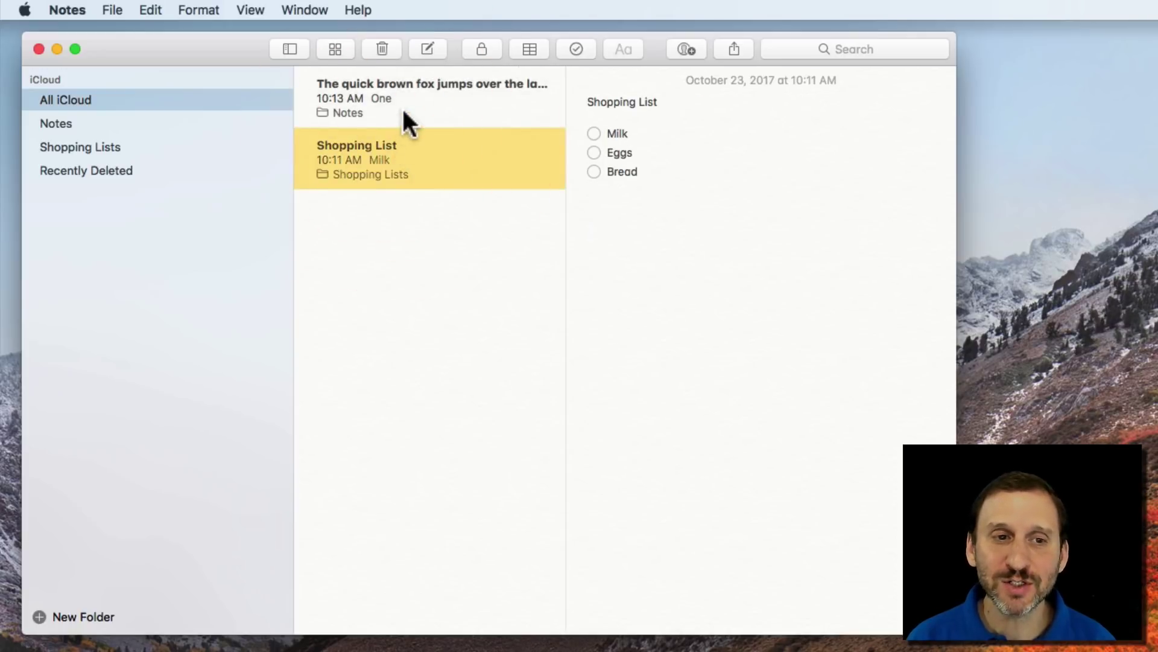
click(422, 112)
drag(733, 192, 574, 114)
key(BackSpace)
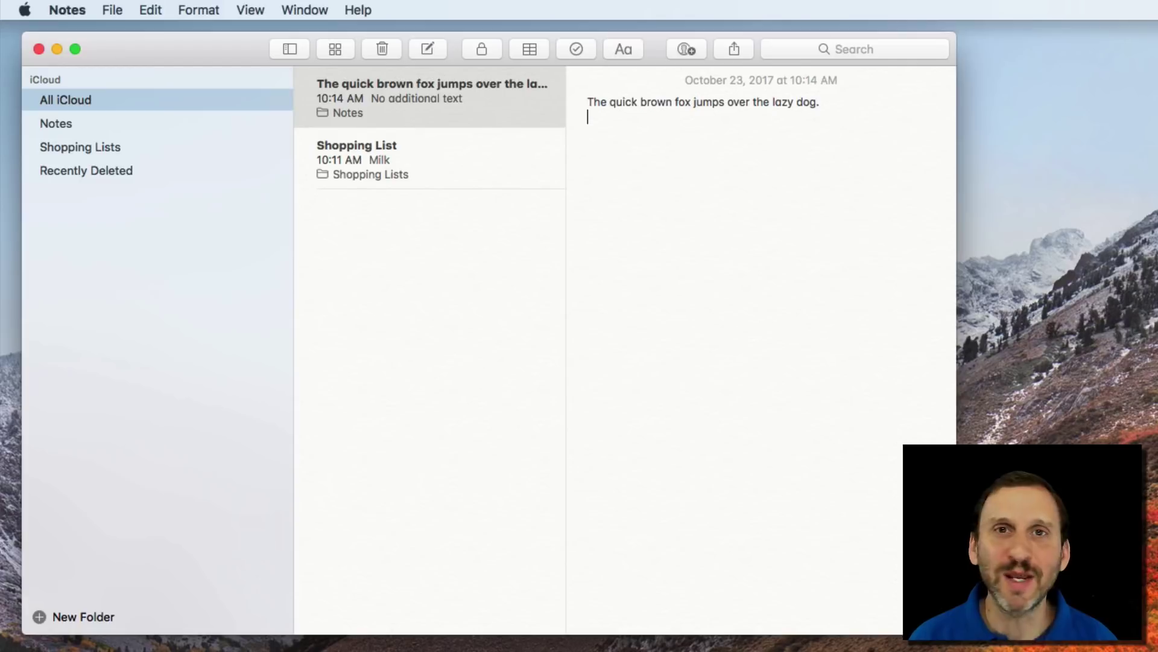